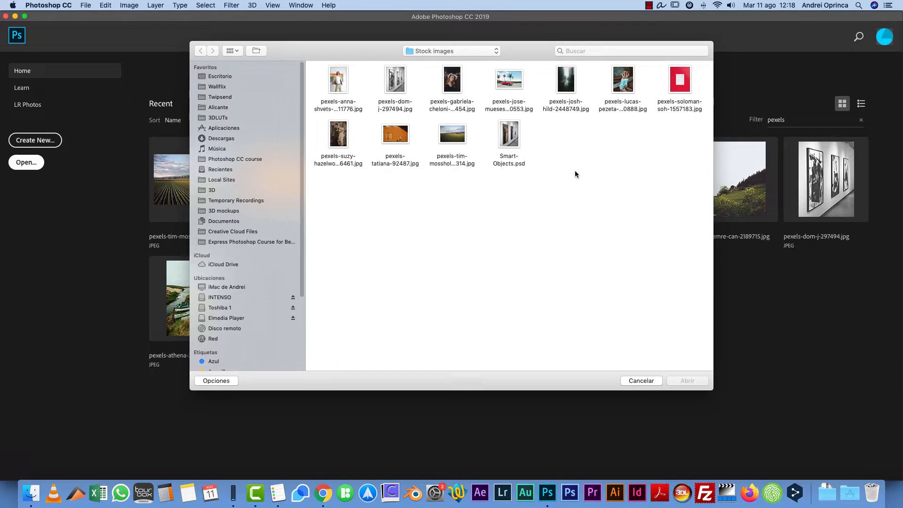
Open Smart-Objects.psd from the Stock images folder and show only its Background layer, fitted to the screen.
left_click(511, 135)
left_click(694, 380)
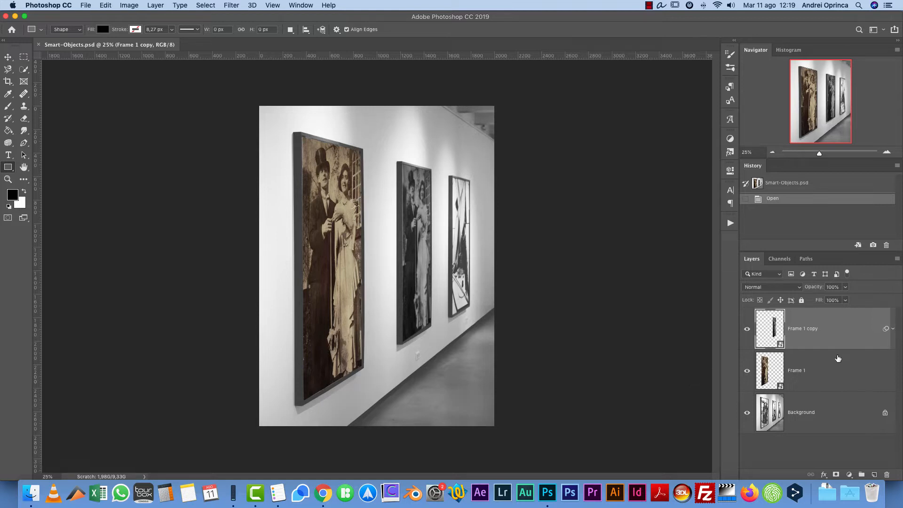
left_click(835, 414)
left_click(747, 413, "alt")
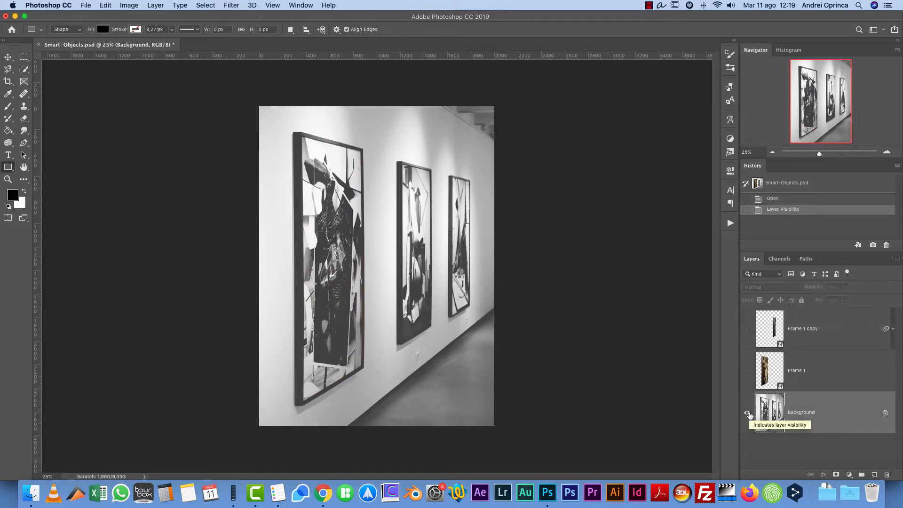
key("super+0")
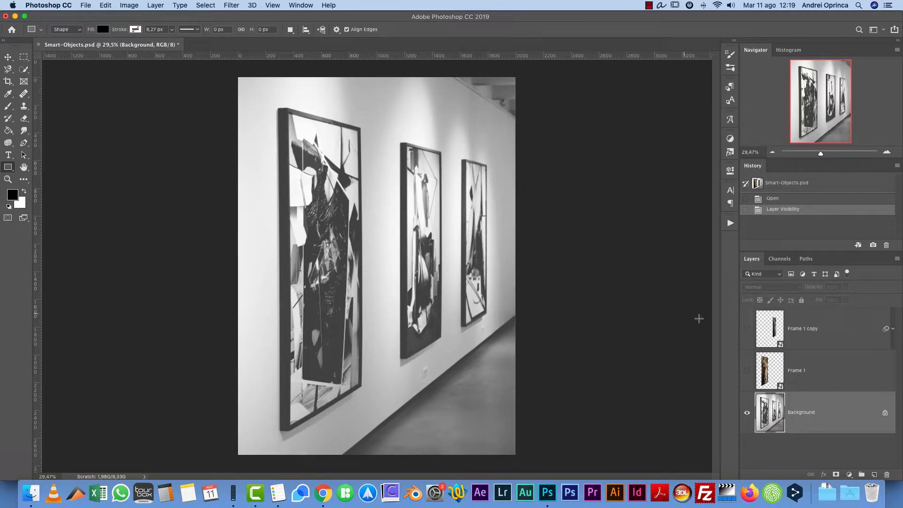
Make the Frame 1 and Frame 1 copy layers visible again.
left_click(753, 379)
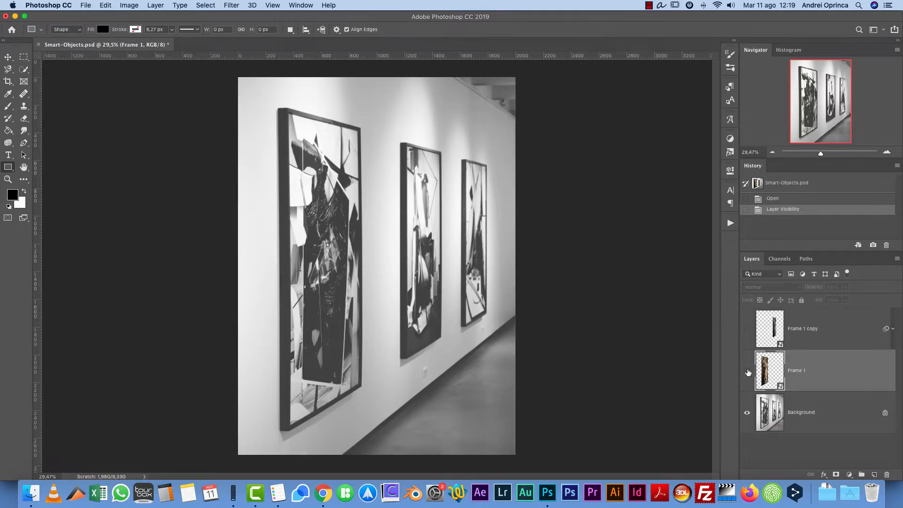
left_click(746, 371)
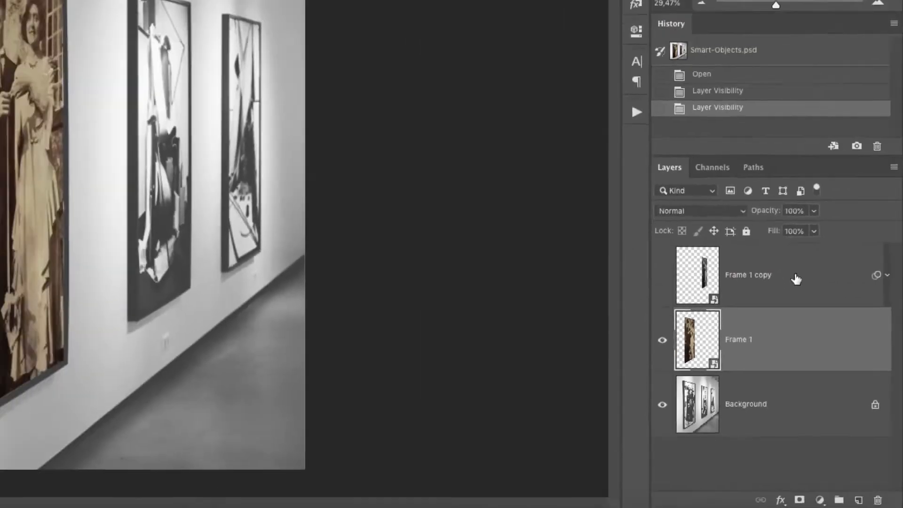
left_click(711, 95)
left_click(709, 322)
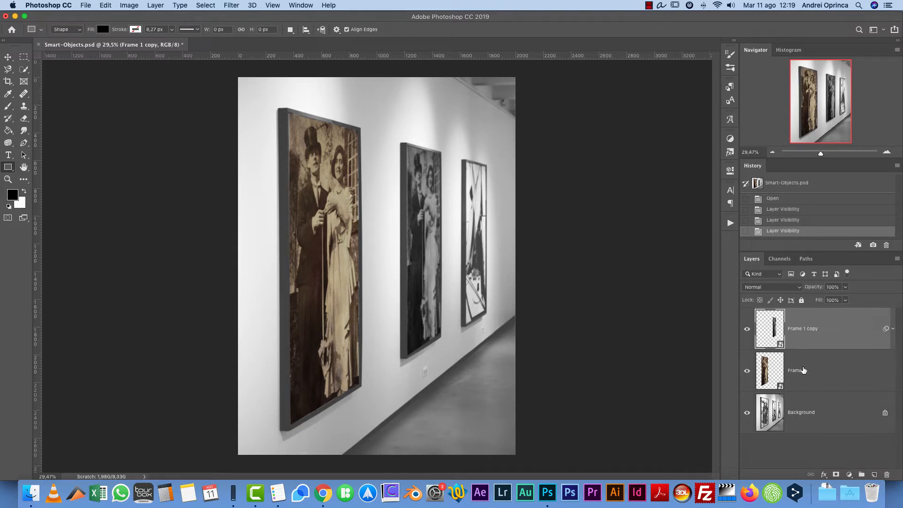
Open the contents of the Frame 1 smart object for editing.
left_click(824, 374)
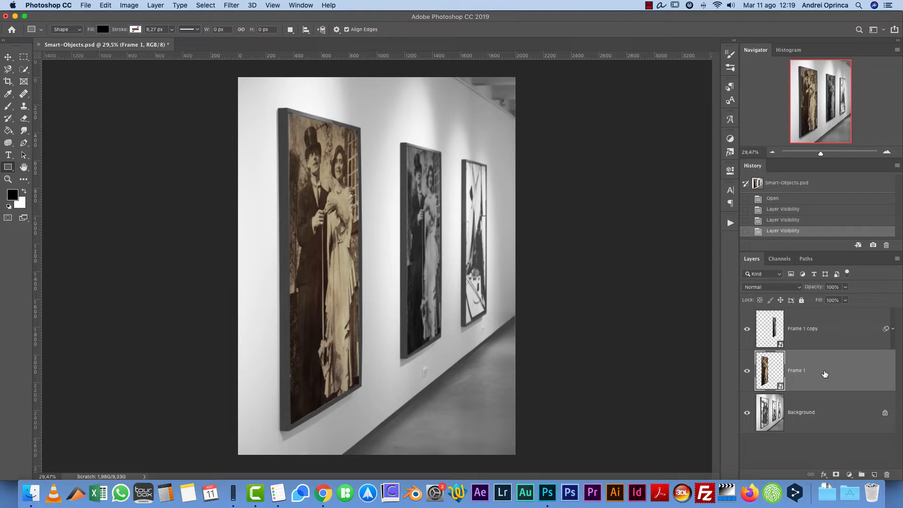
right_click(824, 373)
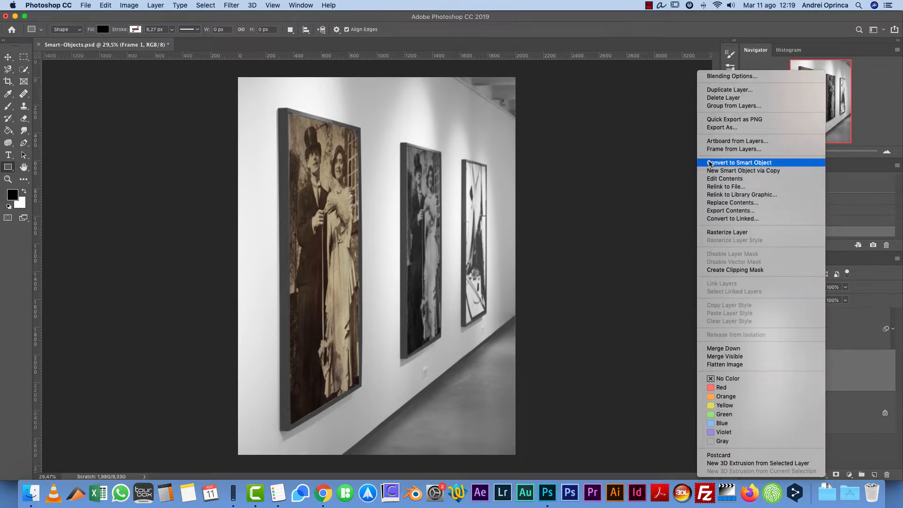
left_click(870, 373)
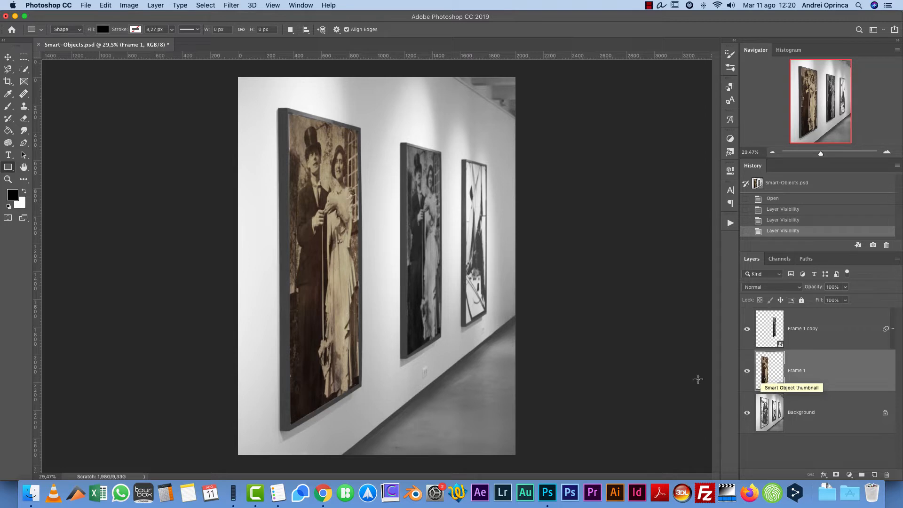
double_click(768, 369)
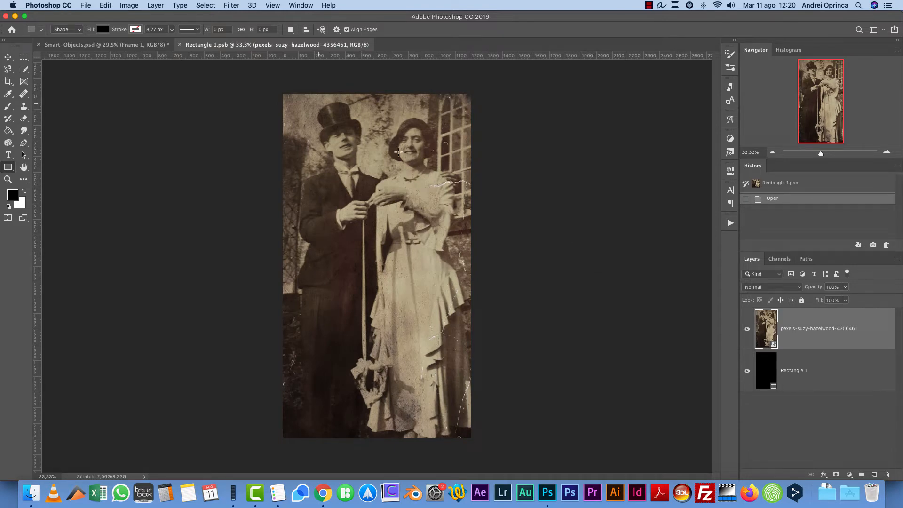
Toggle the photo layer off and on in Rectangle 1.psb, and compare the document with the framed pictures in Smart-Objects.psd.
left_click(747, 329)
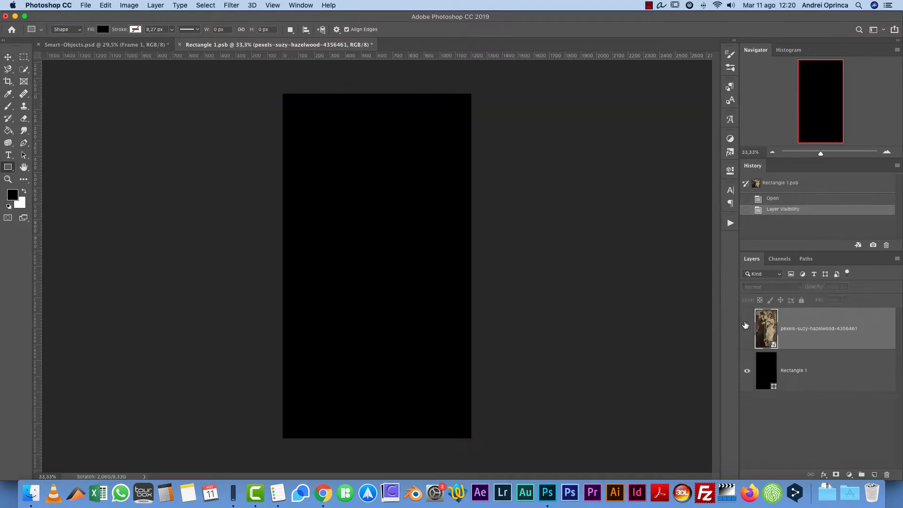
left_click(746, 325)
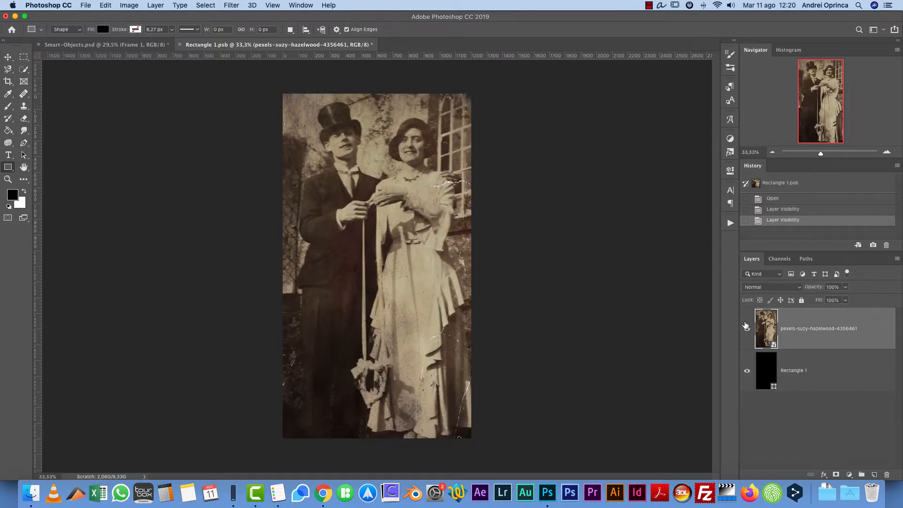
left_click(104, 45)
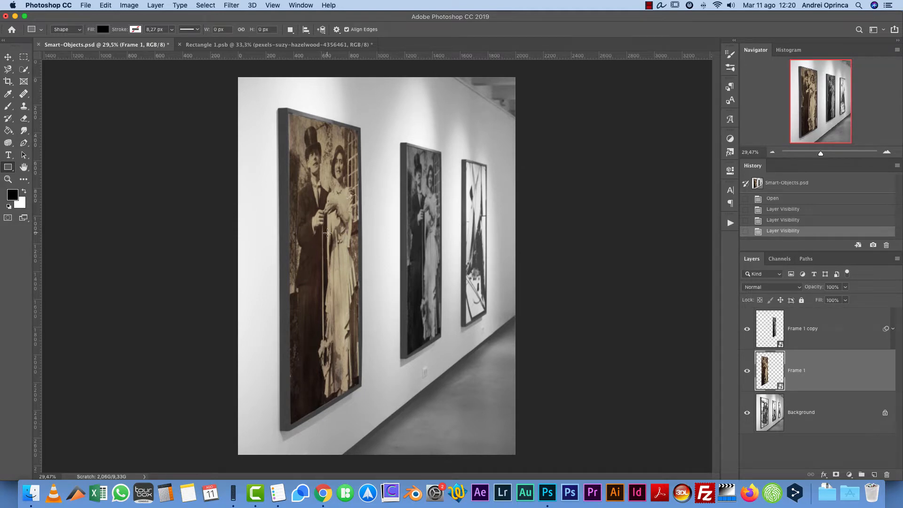
left_click(277, 45)
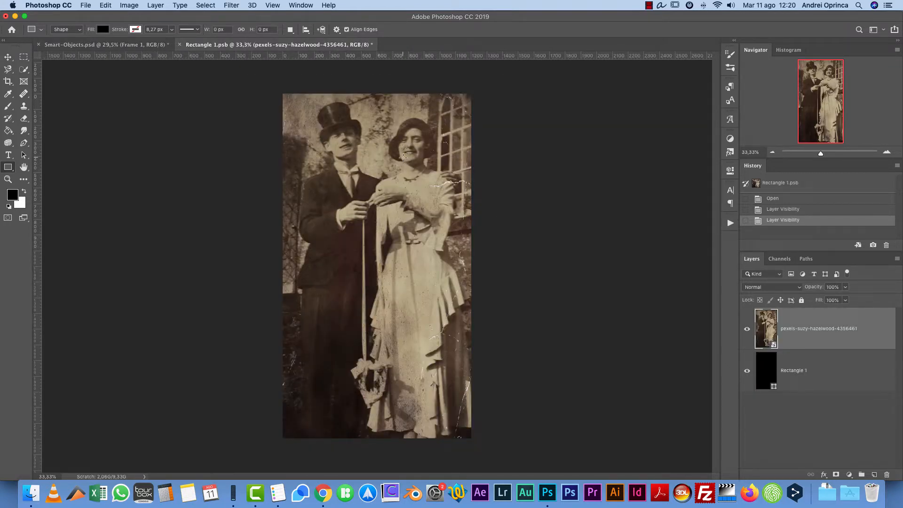
left_click(150, 44)
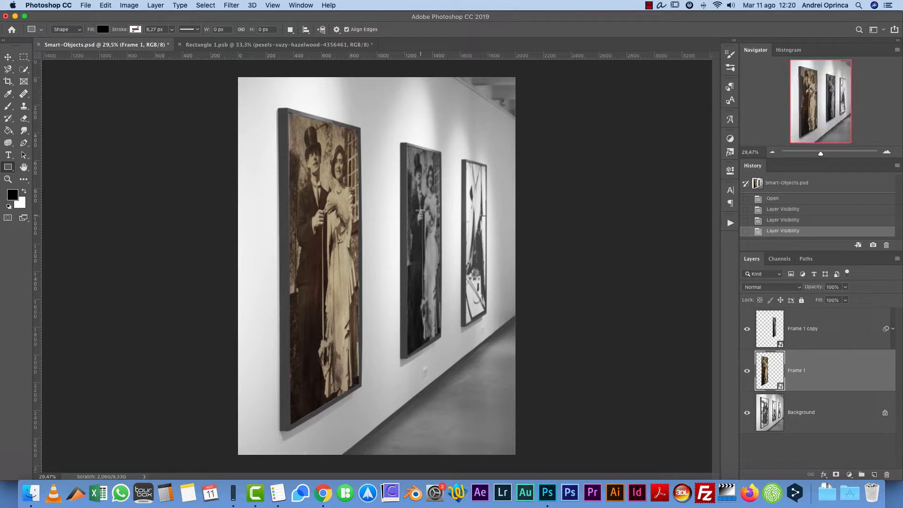
left_click(278, 45)
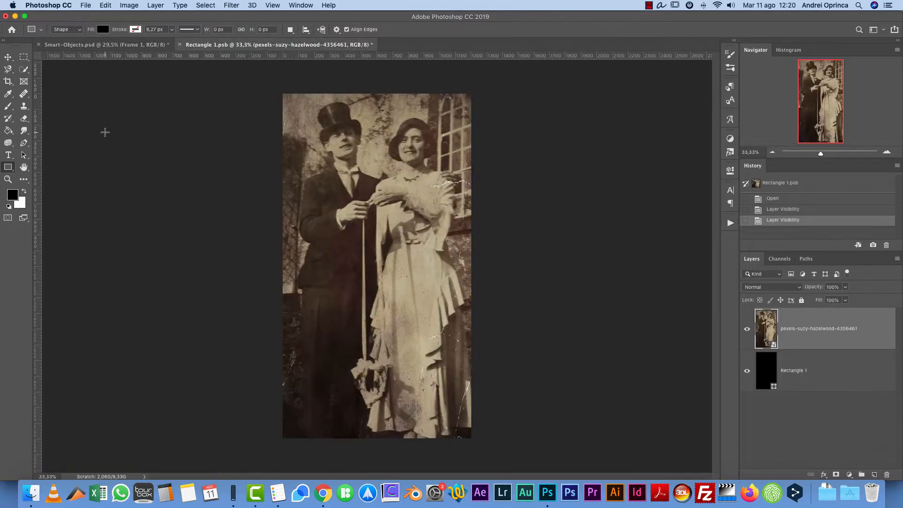
On a new layer above the photo, paint a thick red freehand scribble across the couple with a 156 px hard round brush.
left_click(9, 107)
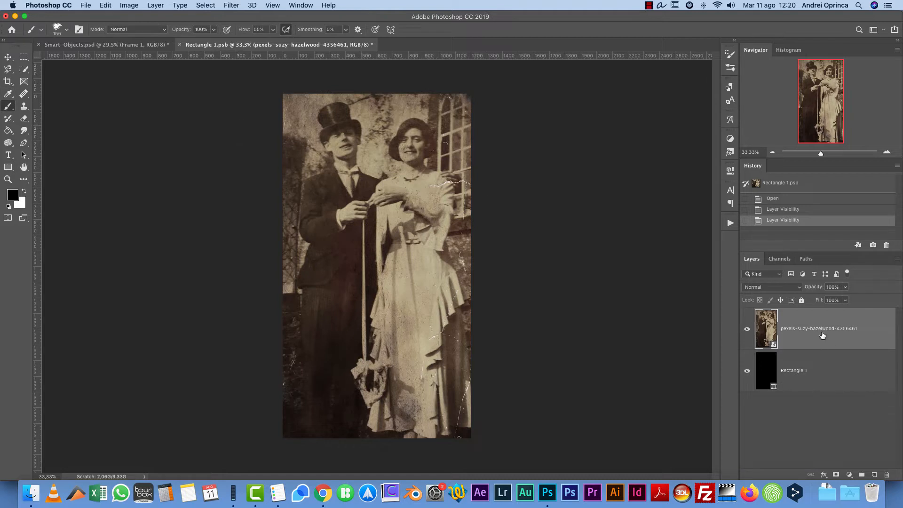
left_click(874, 475)
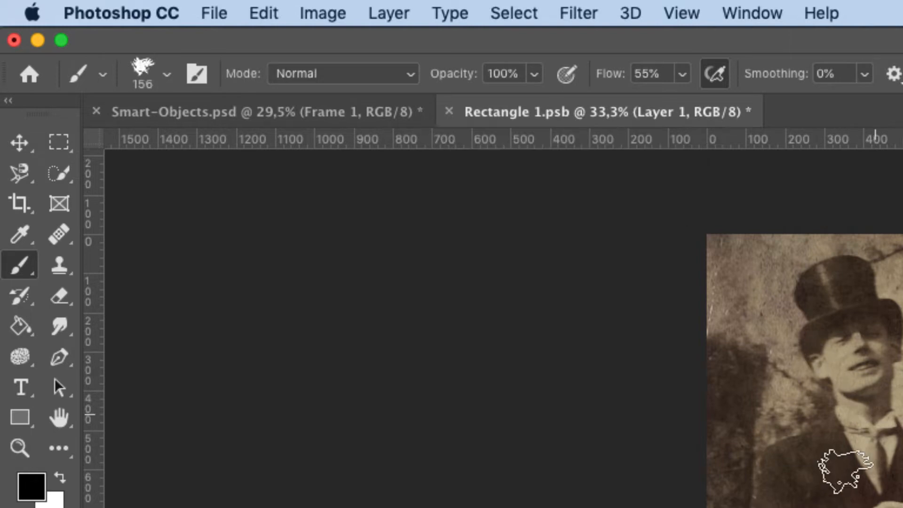
right_click(878, 463)
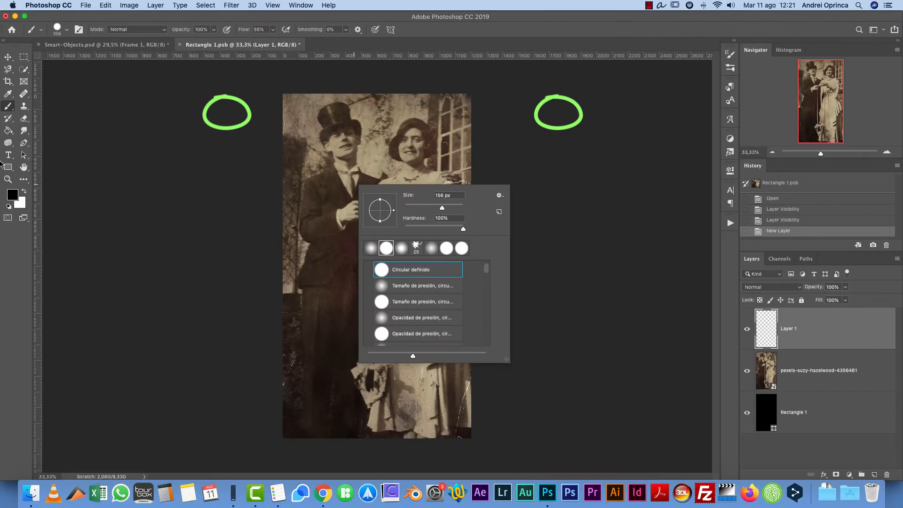
left_click(13, 195)
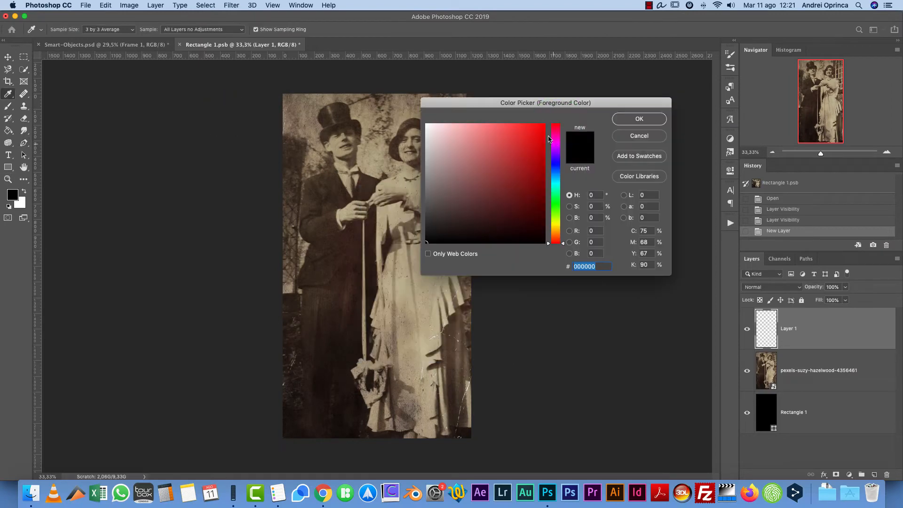
left_click(518, 125)
left_click(639, 118)
mouse_move(407, 216)
left_mouse_down()
mouse_move(393, 192)
mouse_move(405, 290)
mouse_move(359, 224)
left_mouse_up()
Save the edited smart object contents in Rectangle 1.psb.
left_click(108, 44)
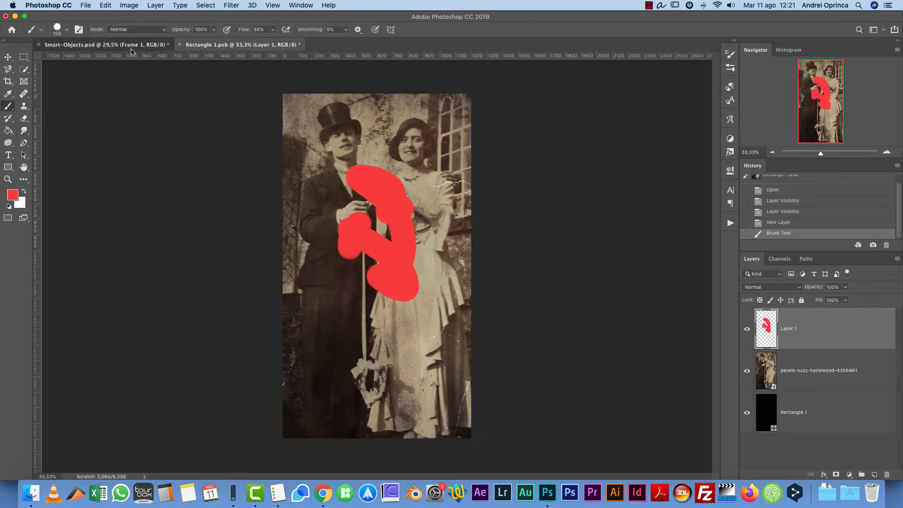
left_click(237, 44)
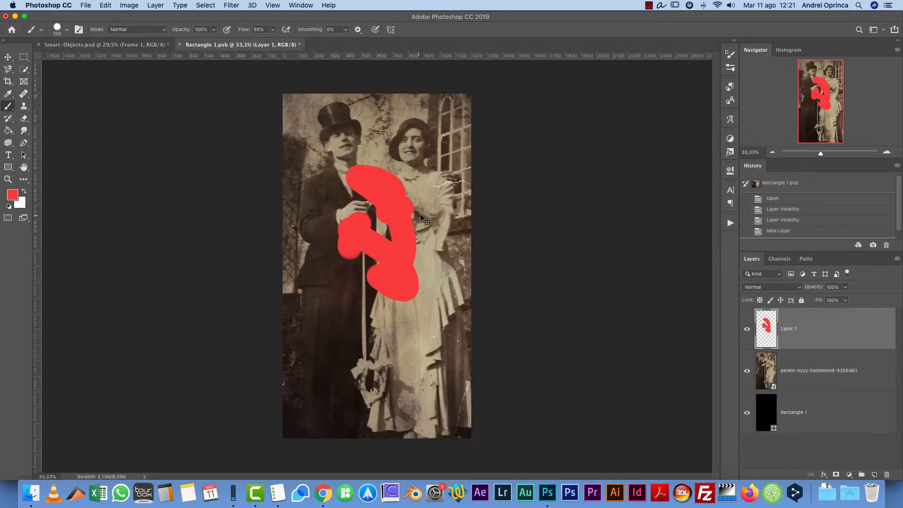
left_click(87, 6)
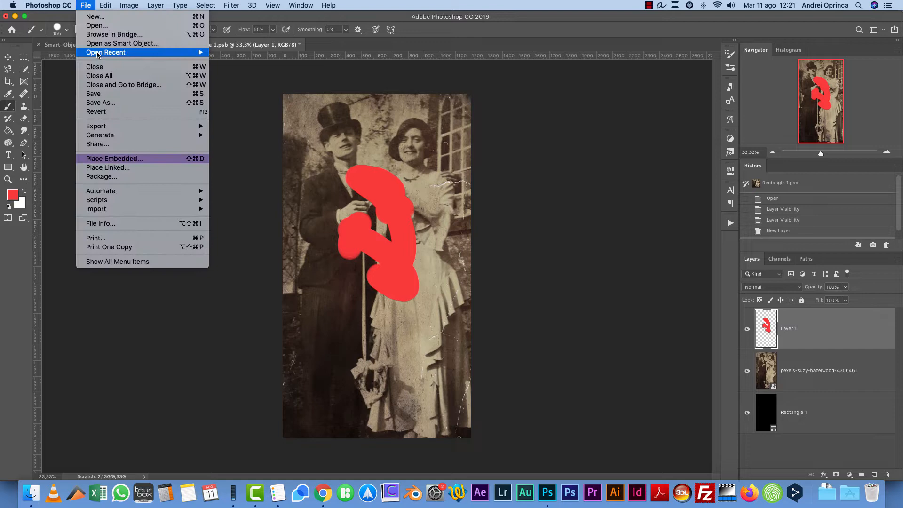
left_click(104, 96)
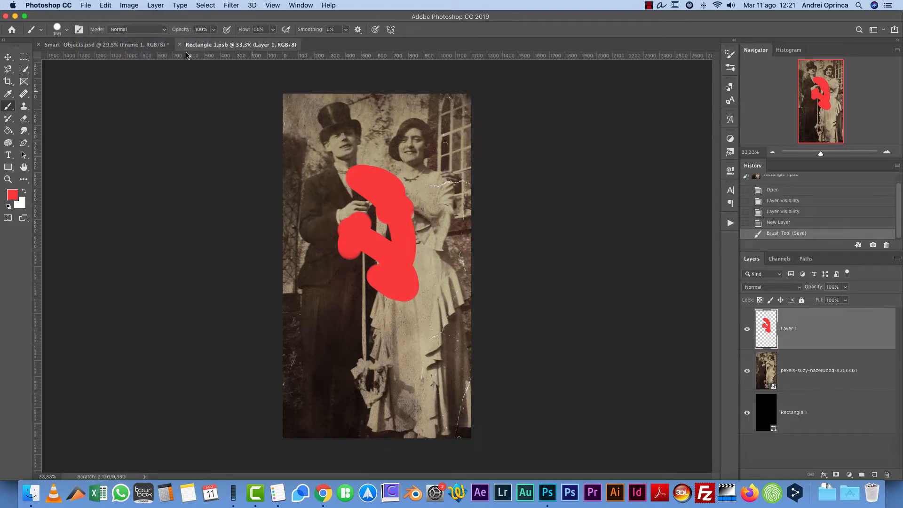
Return to Smart-Objects.psd, examine the scribble on the large and middle framed pictures, and select the Frame 1 copy layer.
left_click(136, 46)
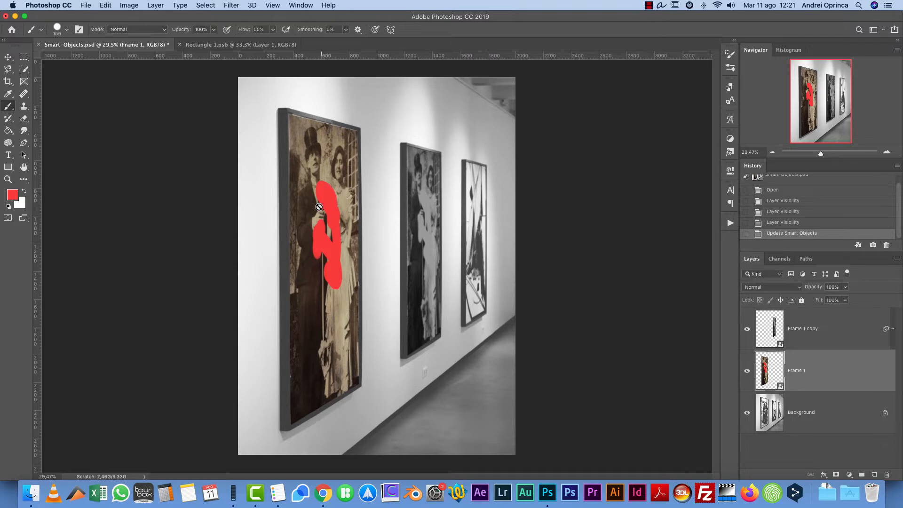
scroll(434, 210, "up", 8)
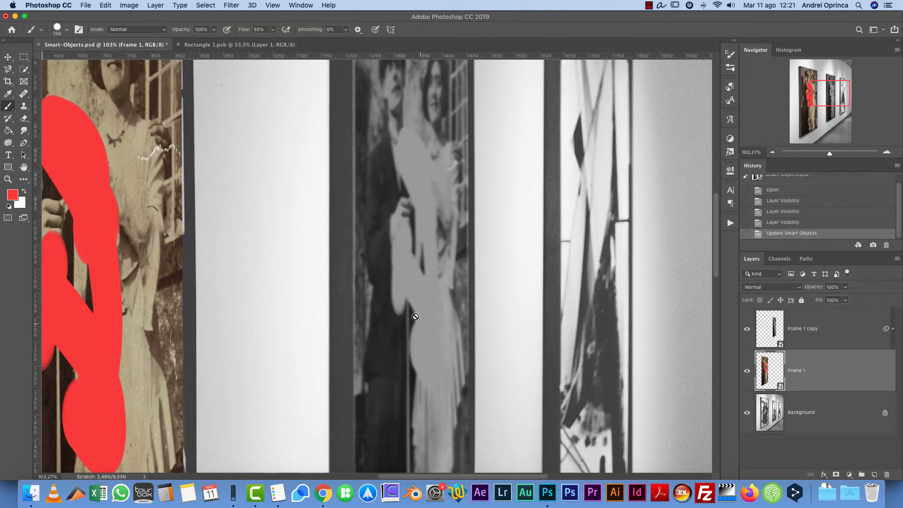
scroll(418, 146, "down", 3)
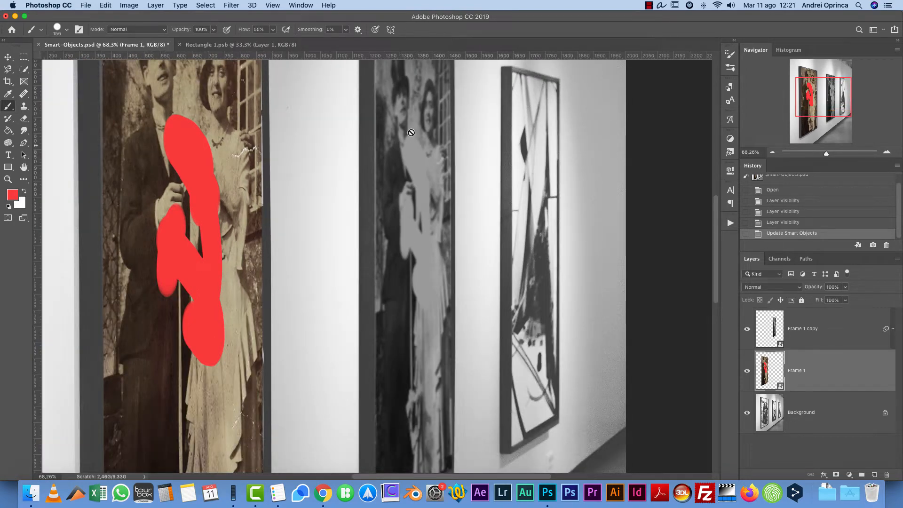
scroll(419, 150, "down", 2)
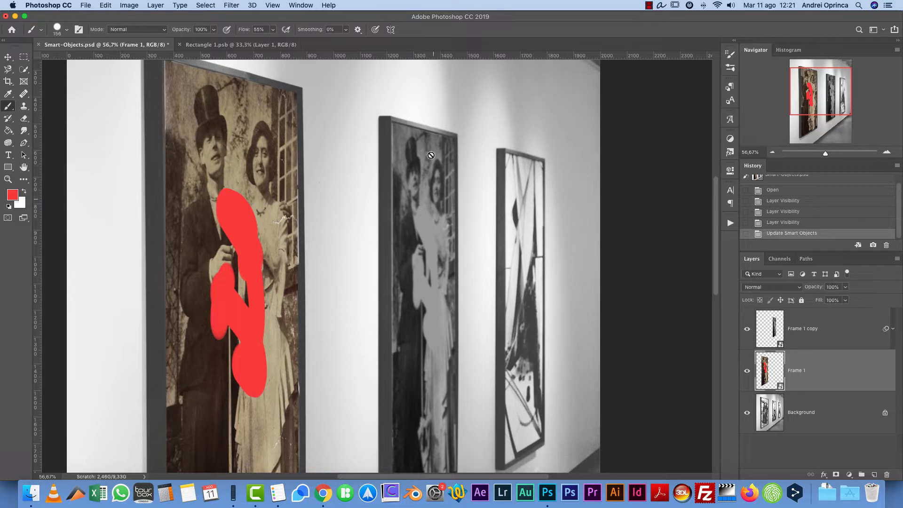
left_click(819, 336)
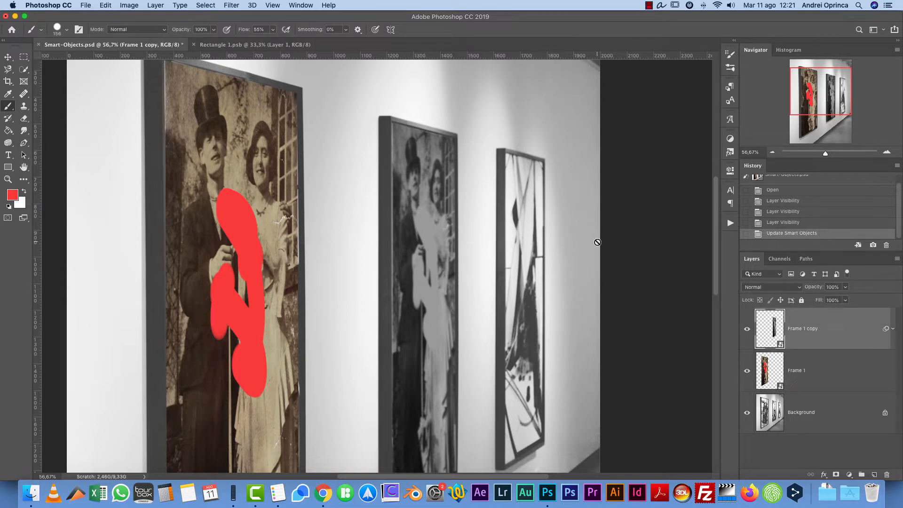
left_click_drag(818, 86, 816, 90)
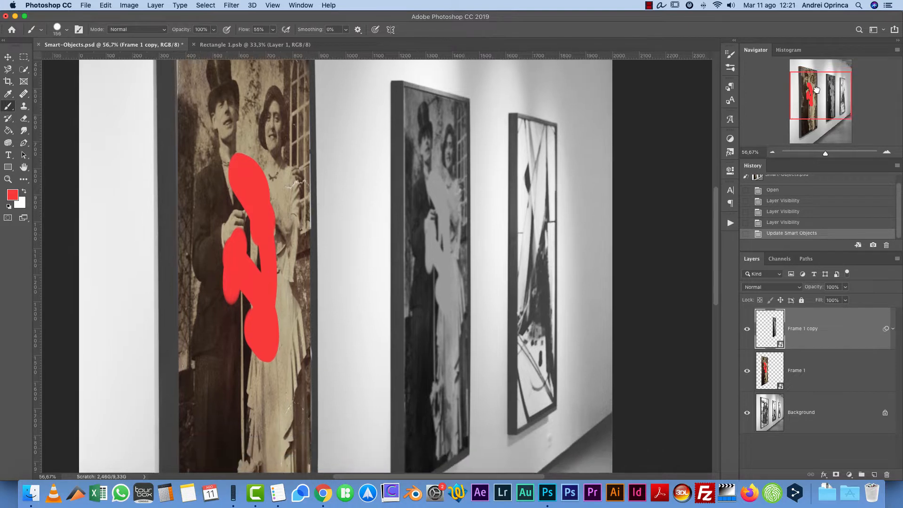
scroll(571, 202, "down", 2)
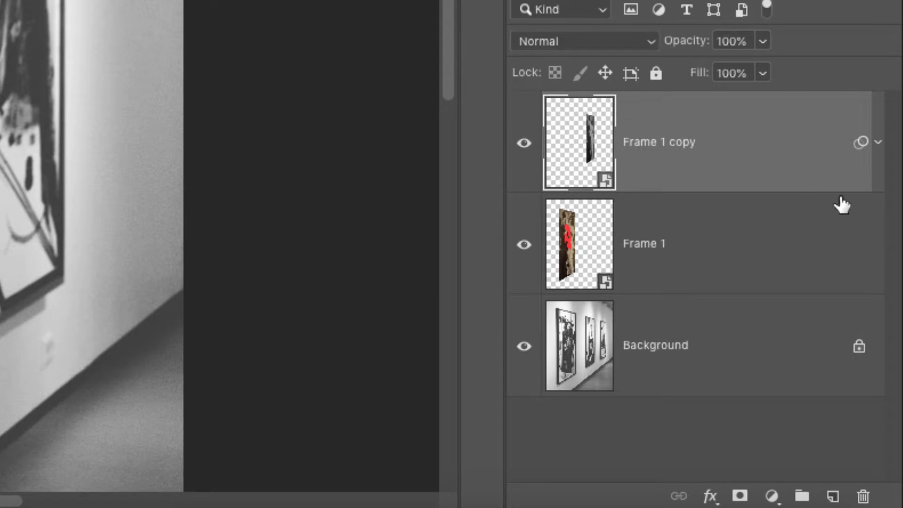
Expand the smart filters of Frame 1 copy, disable its Hue/Saturation filter, and inspect the middle picture at 100% zoom.
left_click(879, 142)
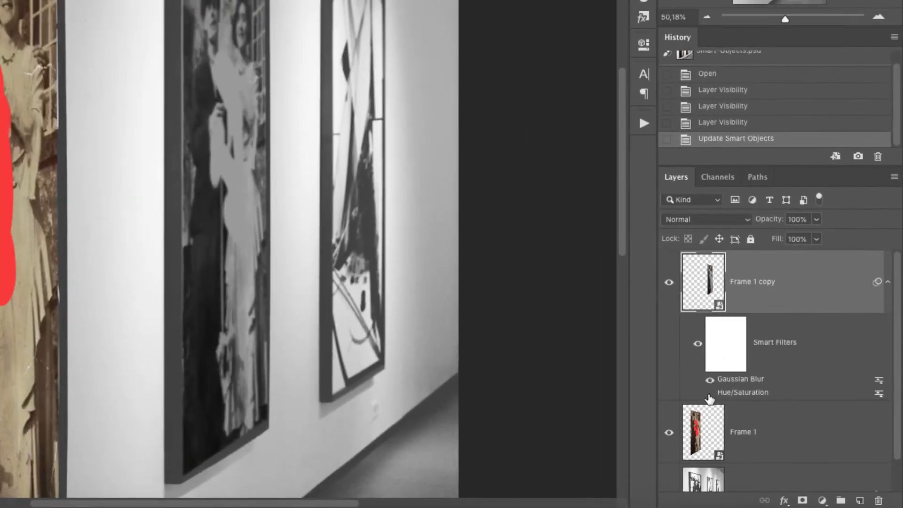
left_click(590, 323)
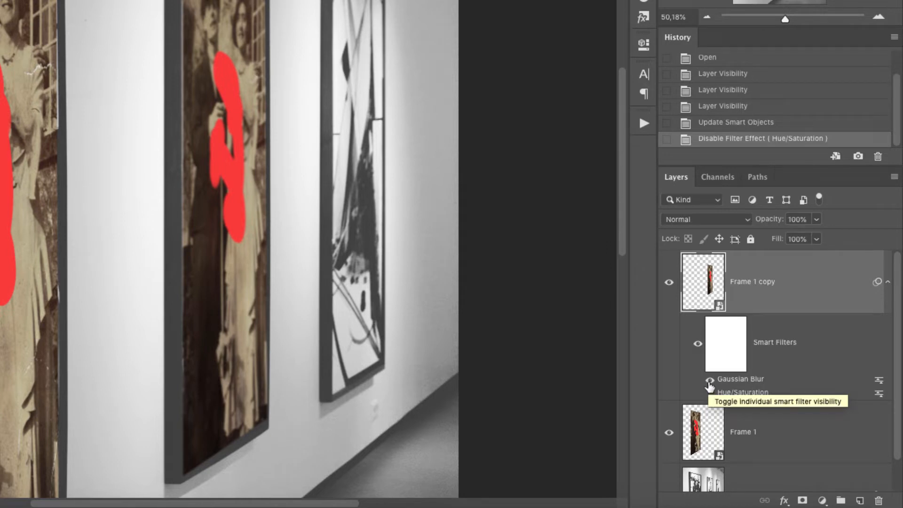
key("super+1")
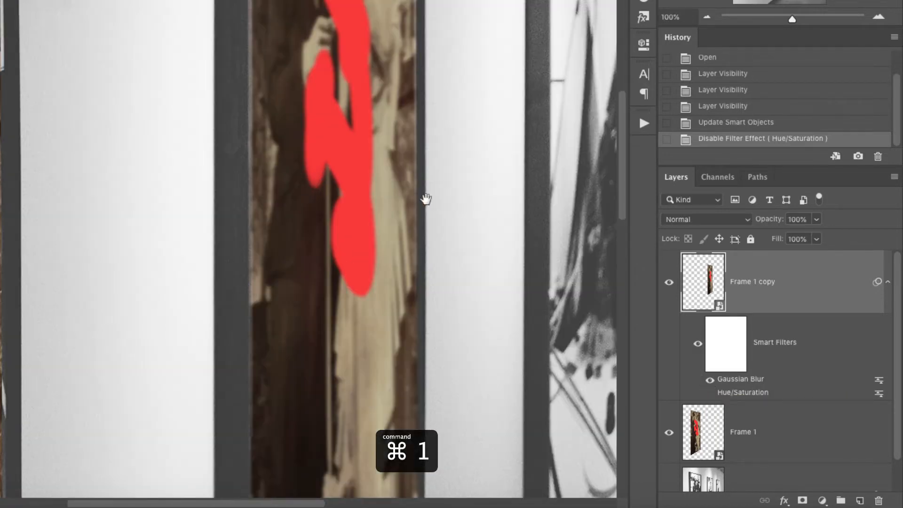
left_click_drag(426, 198, 343, 375)
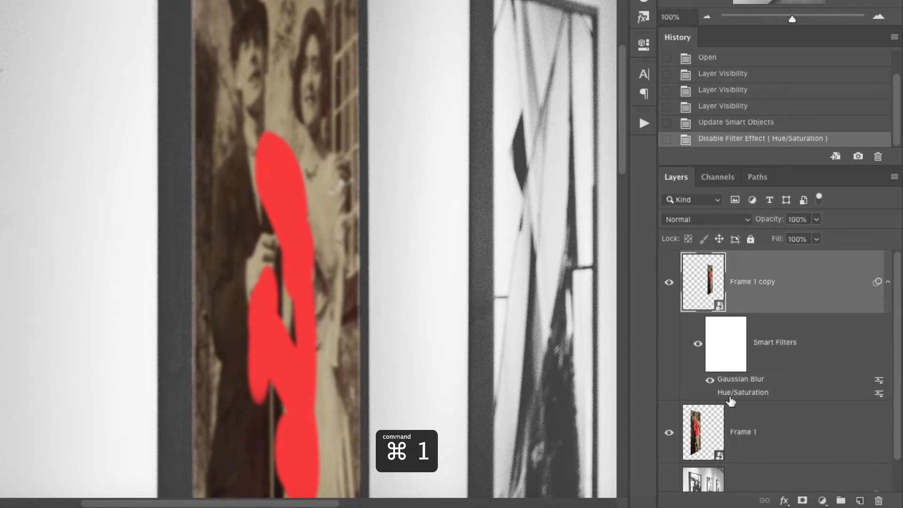
Toggle Frame 1 copy's Gaussian Blur filter off and on twice to compare, and re-enable its Hue/Saturation filter.
left_click(710, 380)
left_click(709, 380)
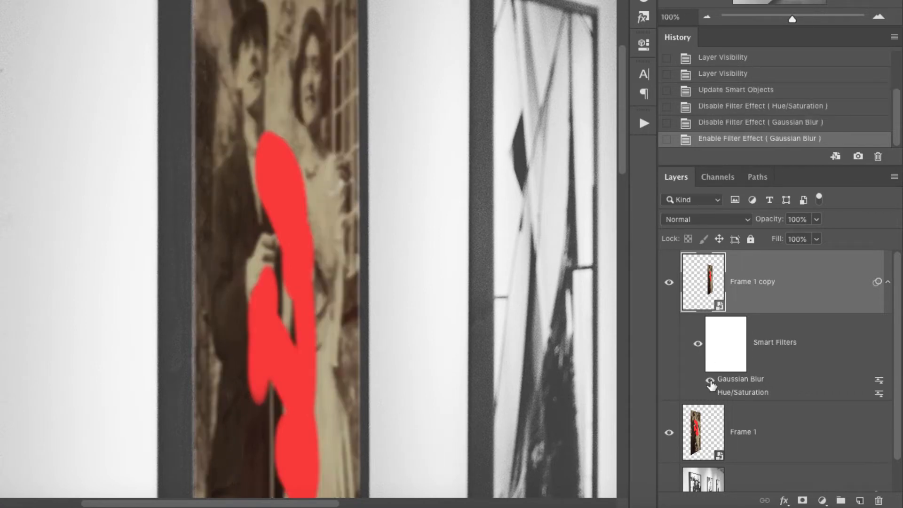
left_click(710, 381)
left_click(710, 380)
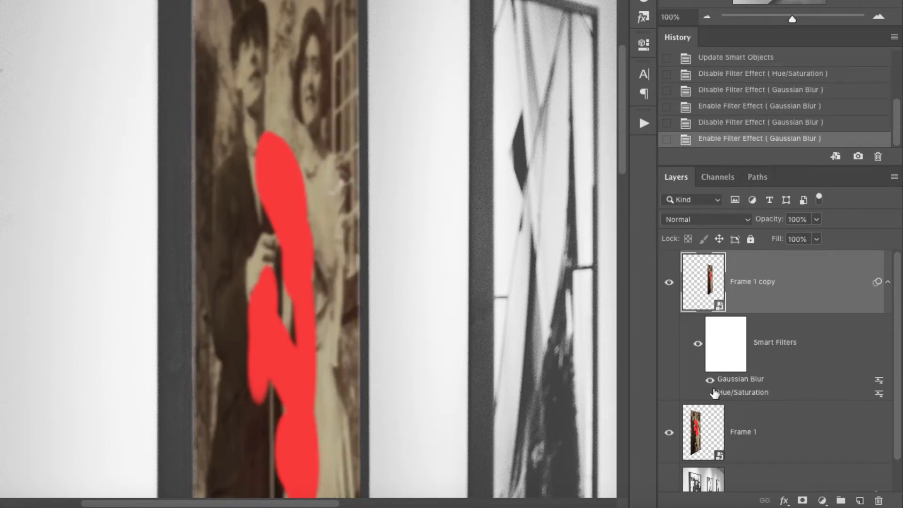
left_click(711, 393)
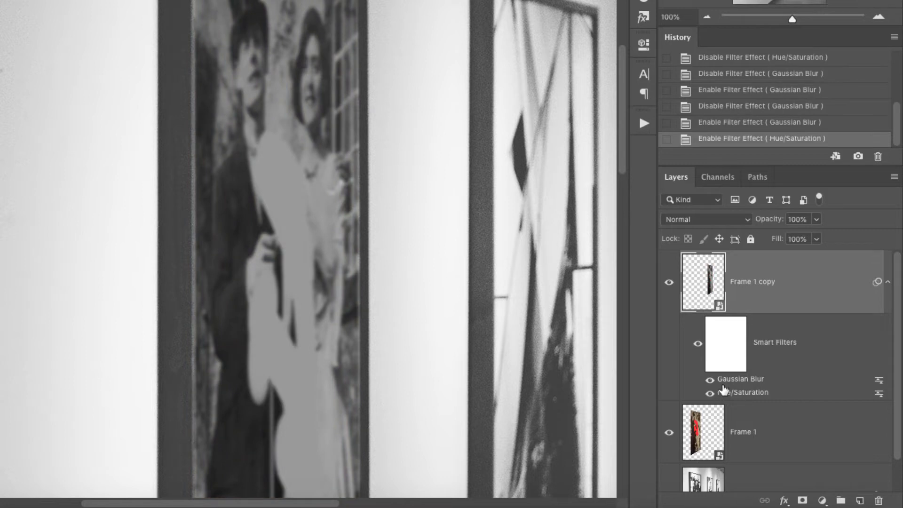
On Frame 1 copy's smart filter mask, paint black with a 100% flow brush over the upper part of the middle picture.
left_click(739, 335)
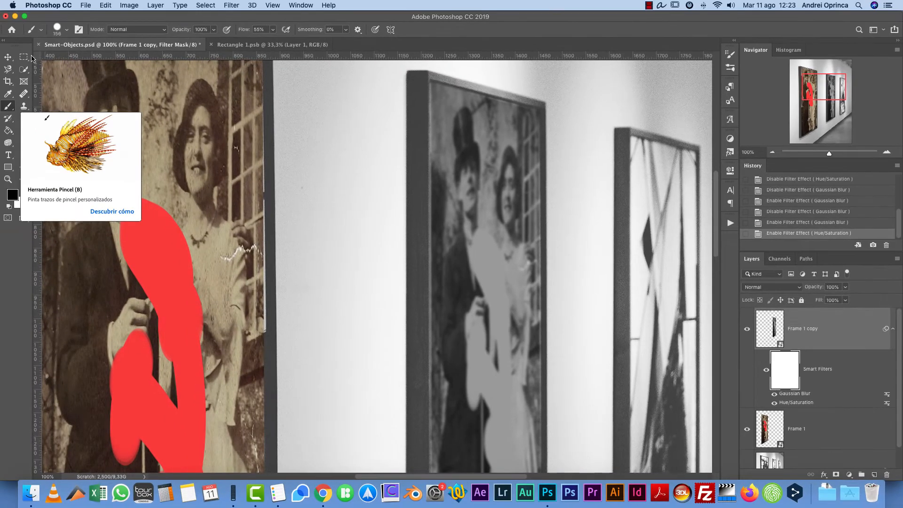
left_click(272, 29)
left_click_drag(271, 41, 300, 41)
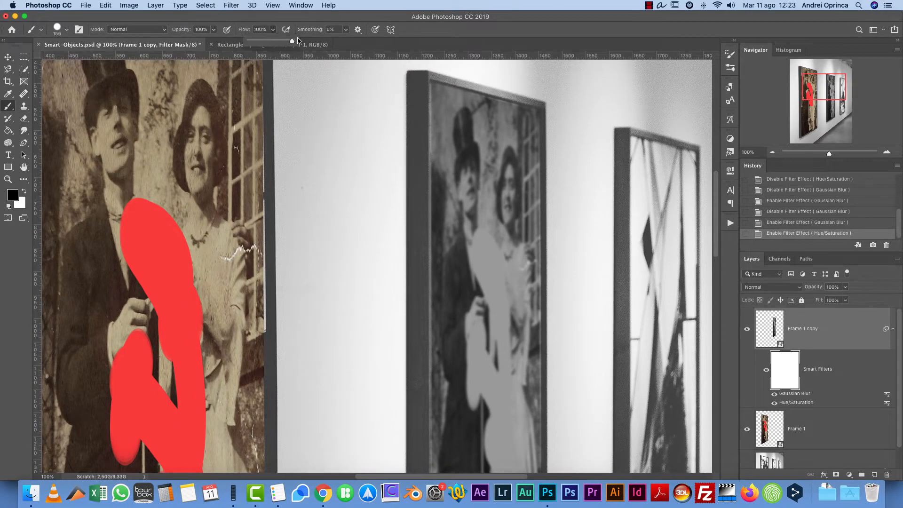
left_click(788, 374)
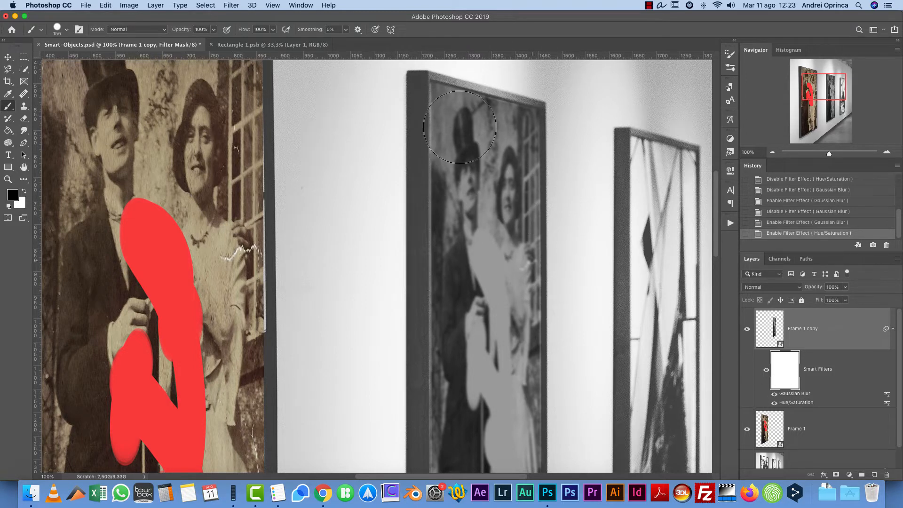
mouse_move(476, 137)
left_mouse_down()
mouse_move(470, 170)
mouse_move(499, 212)
mouse_move(508, 160)
mouse_move(494, 254)
mouse_move(453, 108)
mouse_move(554, 131)
left_mouse_up()
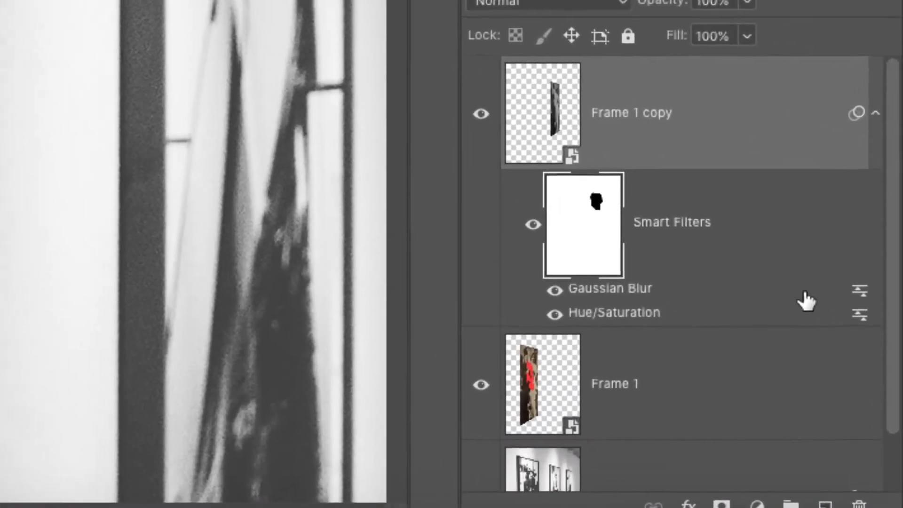
Open the Gaussian Blur filter's blending options, try reduced opacities such as 11%, and bring the opacity back to 100%.
double_click(860, 291)
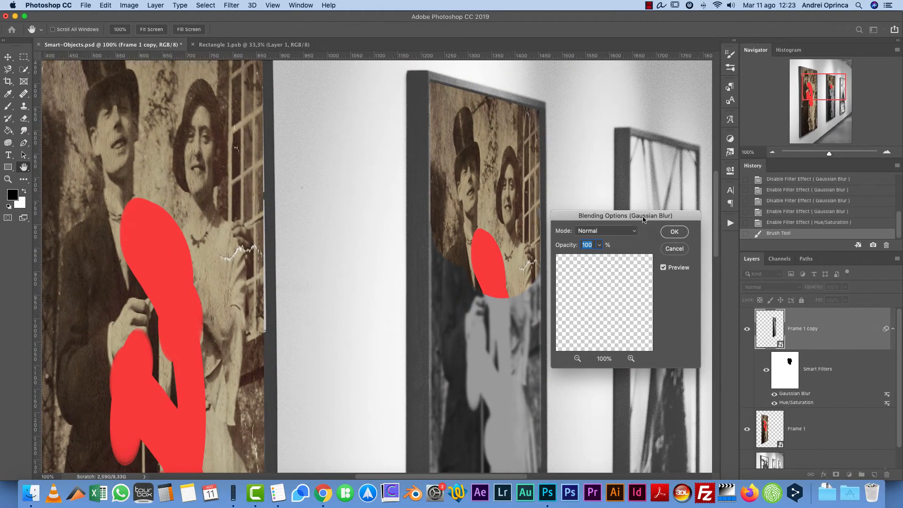
left_click_drag(643, 219, 717, 135)
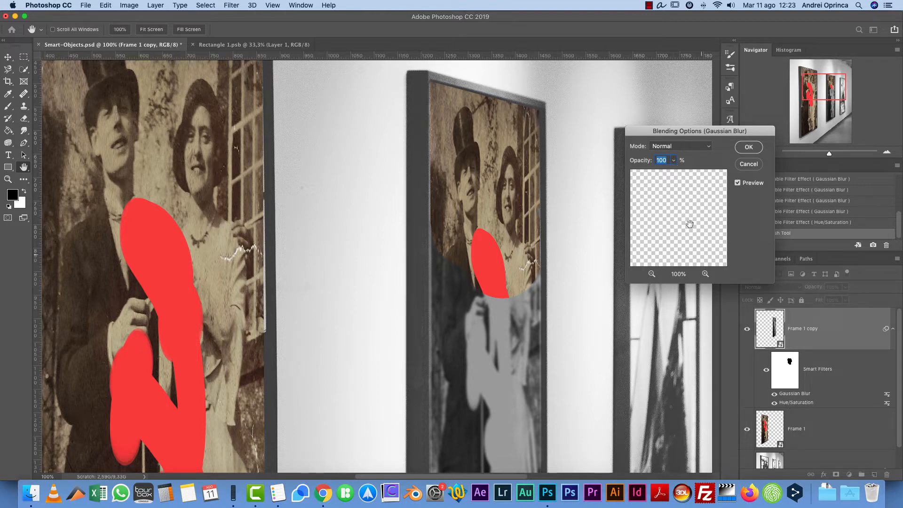
left_click(673, 161)
left_click(650, 173)
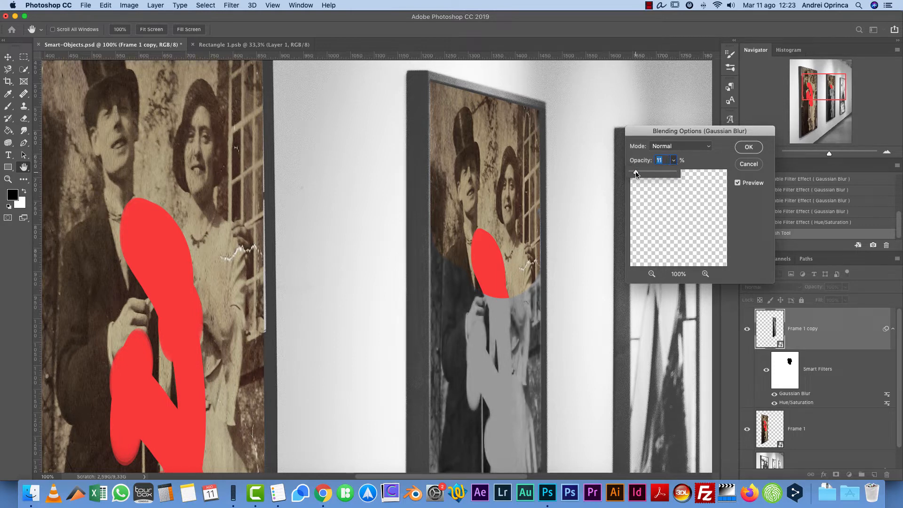
left_click_drag(650, 173, 672, 174)
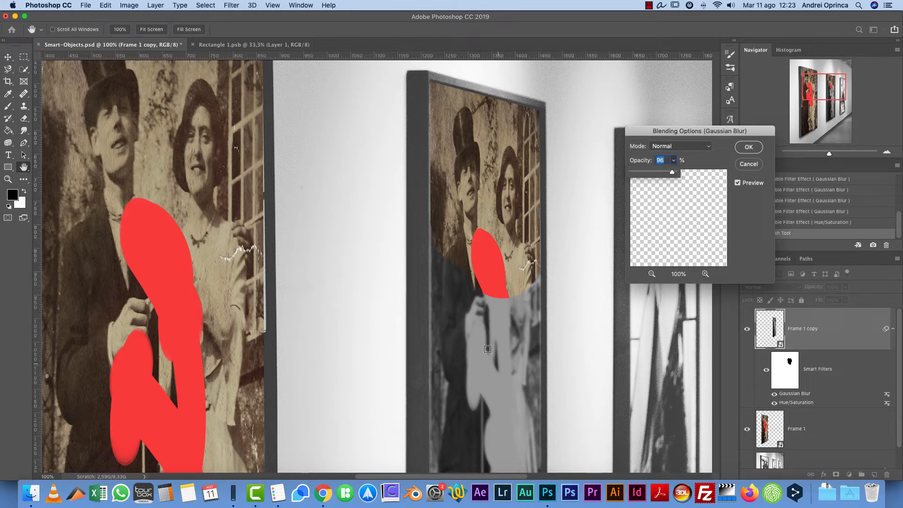
left_click(650, 173)
left_click_drag(650, 174, 717, 158)
Try the Multiply blend mode for the Gaussian Blur filter and discard the blending changes.
left_click(710, 148)
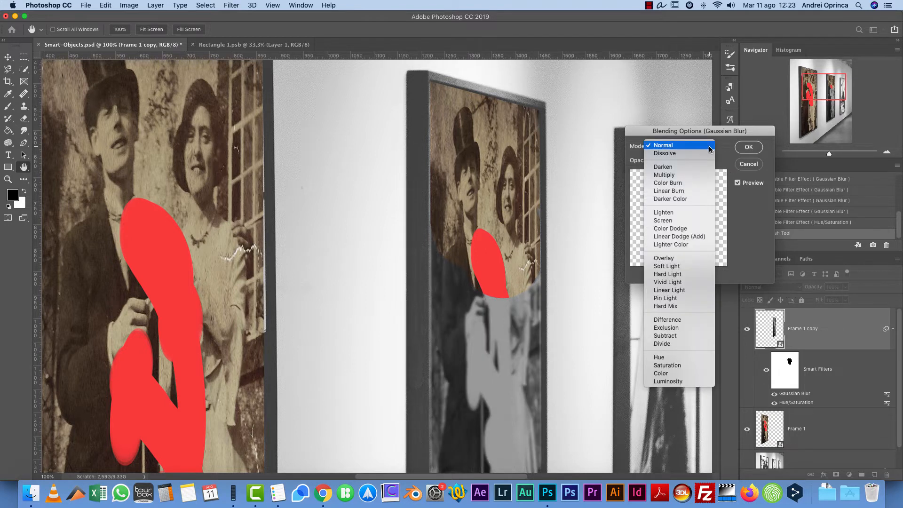
left_click(674, 175)
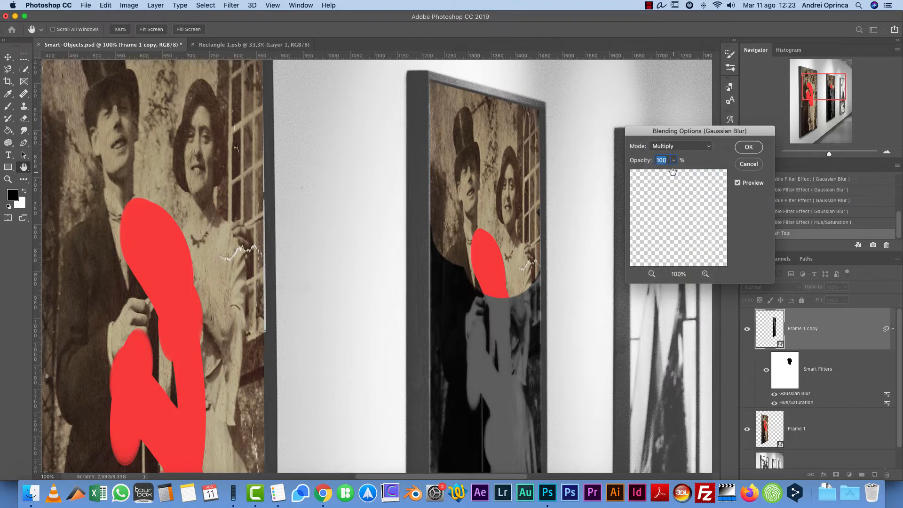
left_click(750, 164)
Open the Hue/Saturation filter's blending options and try lowering its opacity to 0% in Normal mode.
left_click(792, 404)
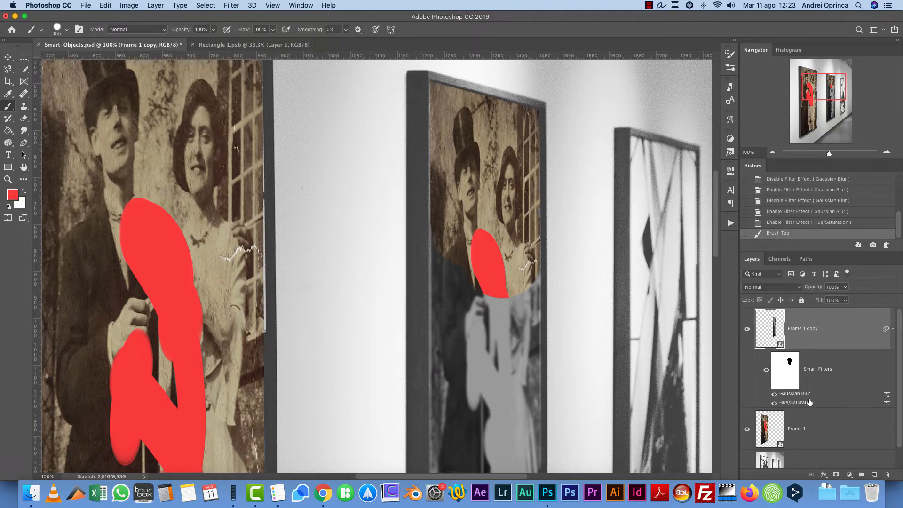
double_click(887, 404)
left_click_drag(688, 130, 663, 170)
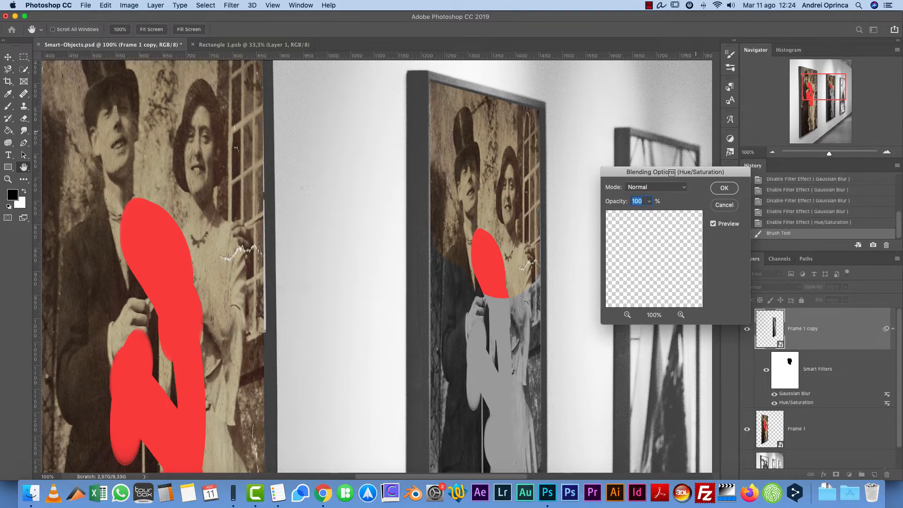
left_click(684, 186)
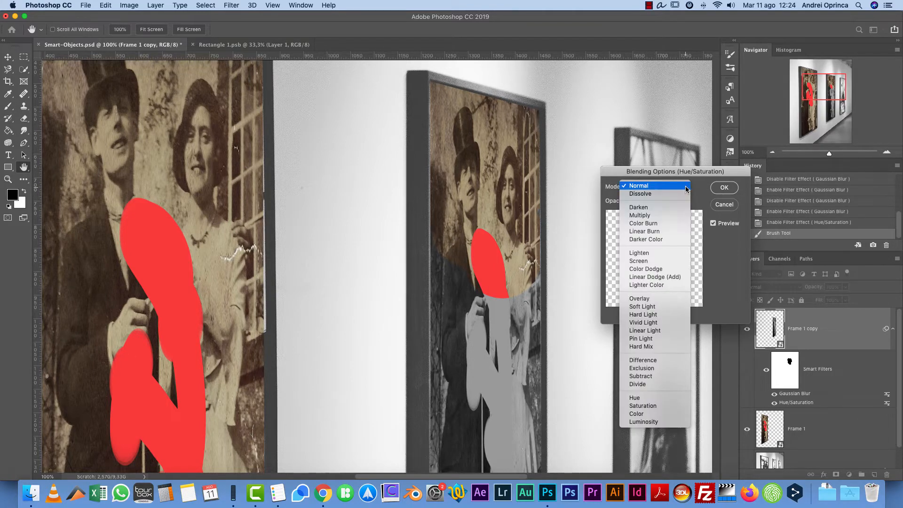
left_click(655, 186)
left_click_drag(650, 203, 597, 215)
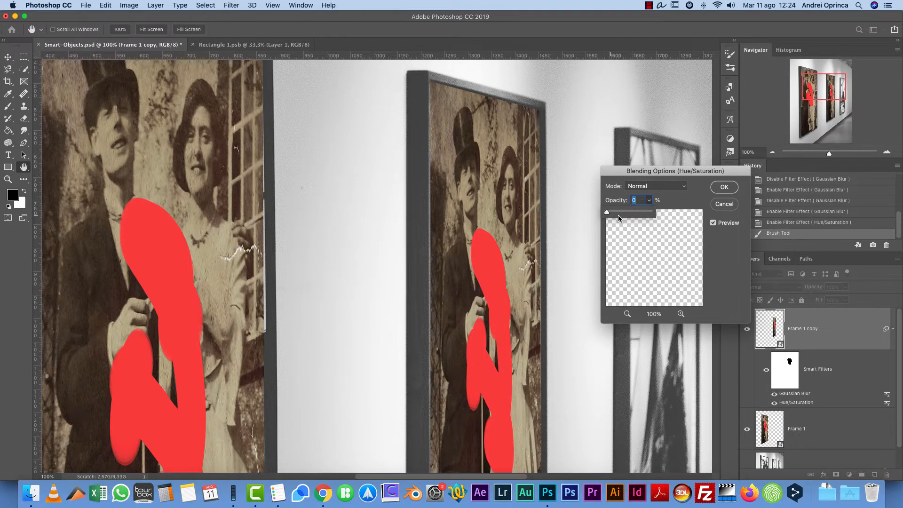
Try the Soft Light and Vivid Light blend modes for the Hue/Saturation filter and discard the blending changes.
left_click(682, 186)
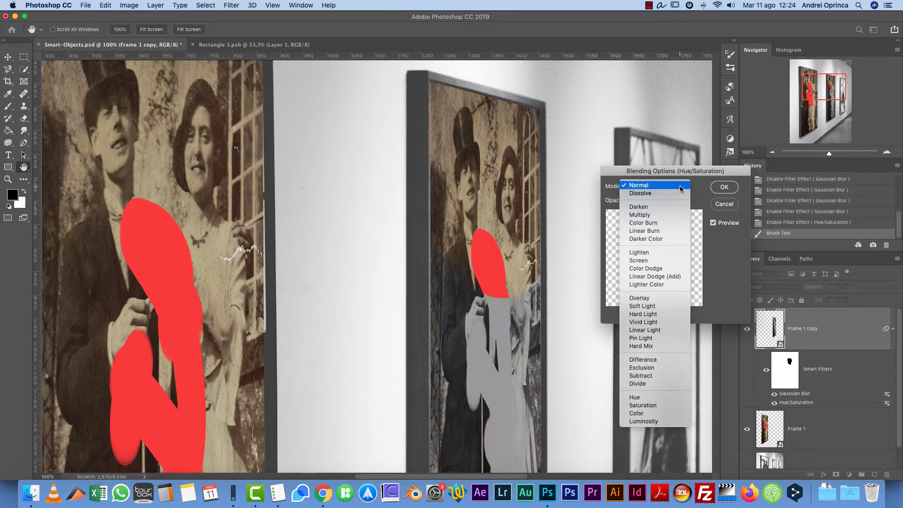
left_click(649, 306)
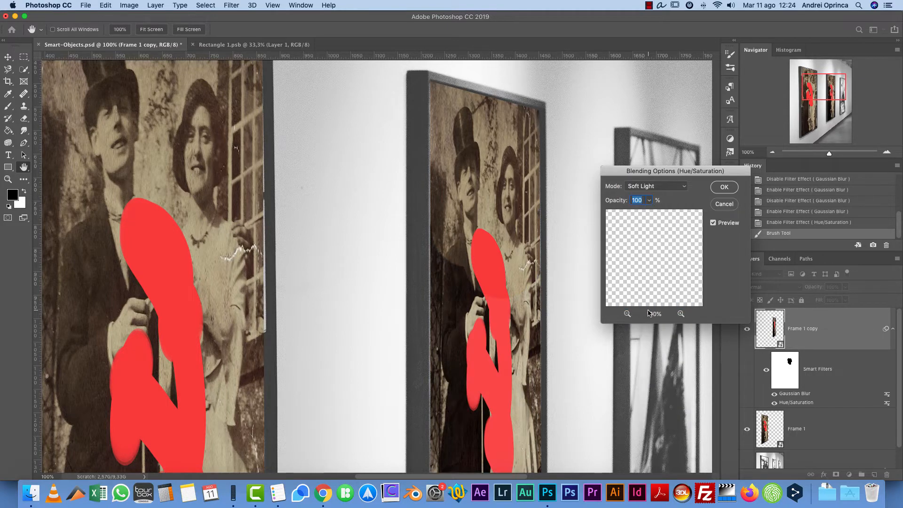
left_click(659, 188)
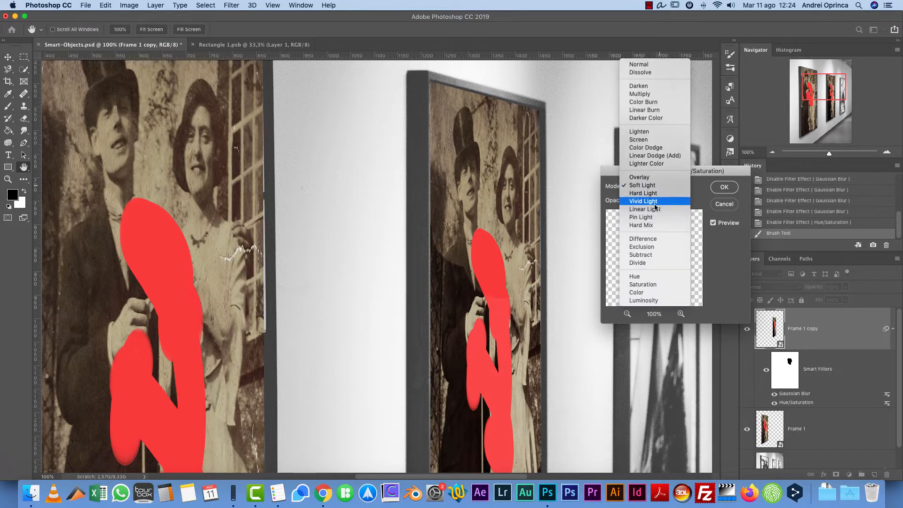
left_click(658, 203)
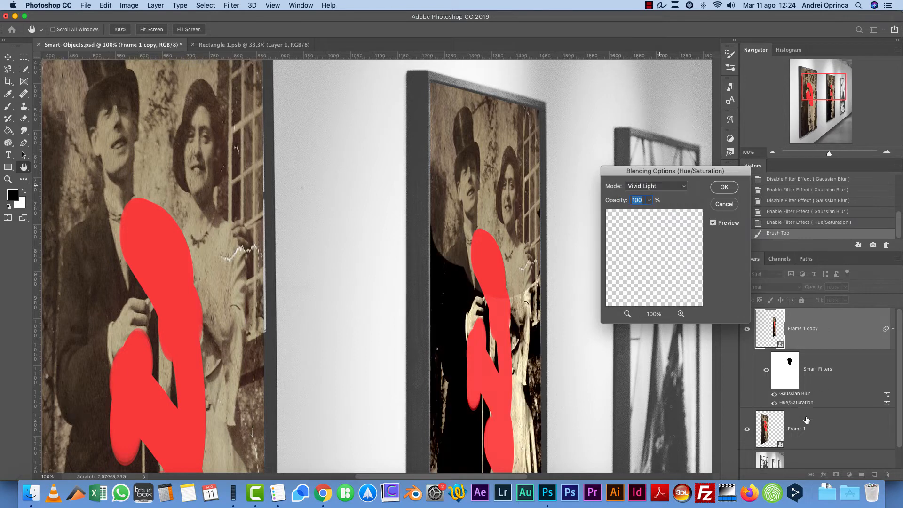
left_click(725, 187)
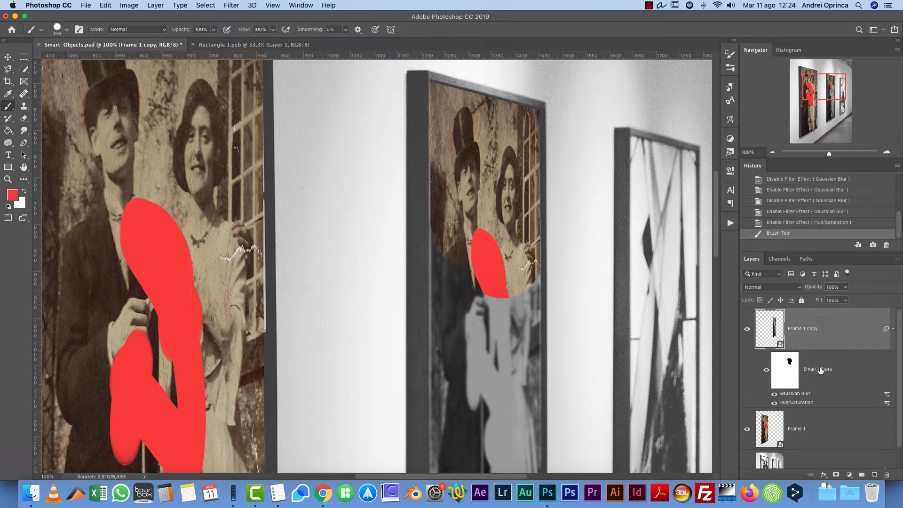
Collapse the smart filters and delete both the Frame 1 copy and Frame 1 layers, keeping only the Background.
left_click(890, 328)
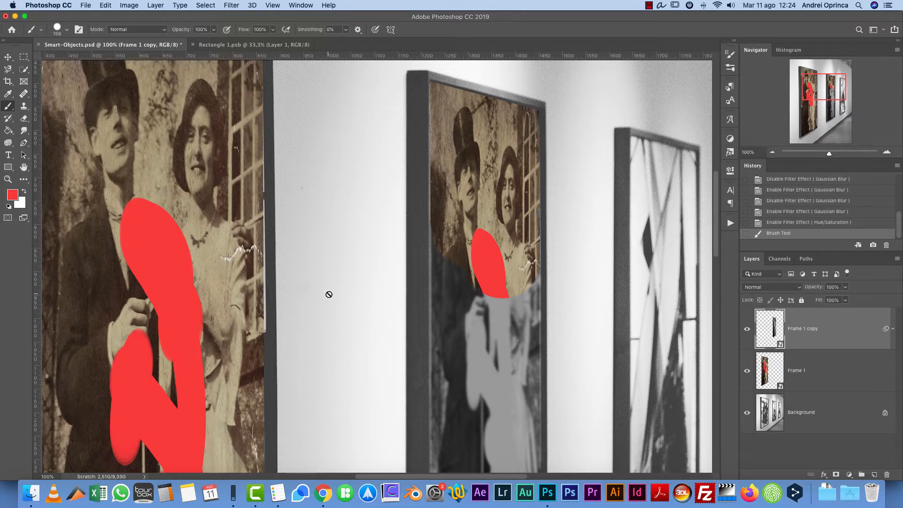
scroll(329, 295, "down", 5)
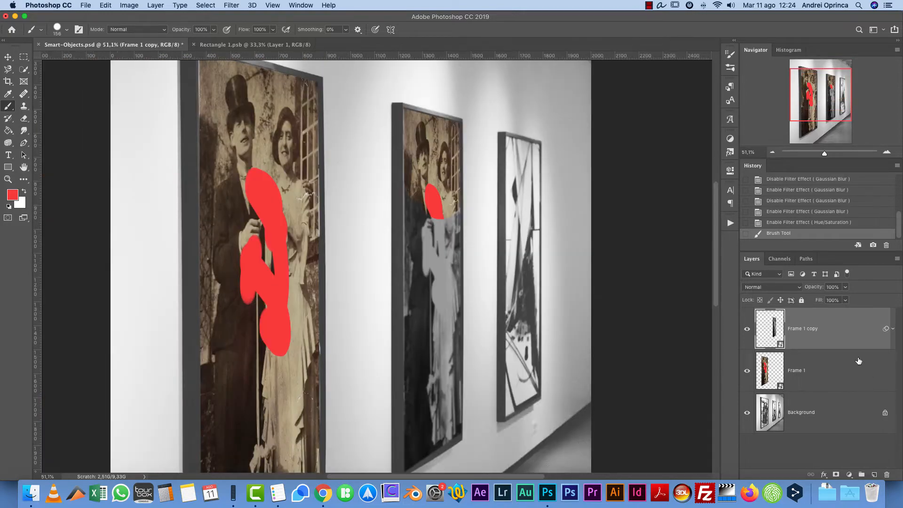
left_click(852, 373, "shift")
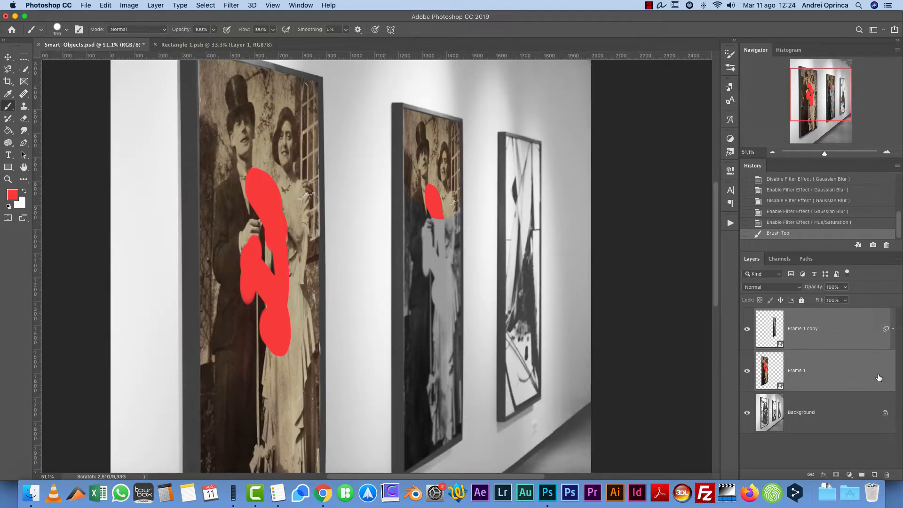
left_click_drag(877, 379, 888, 471)
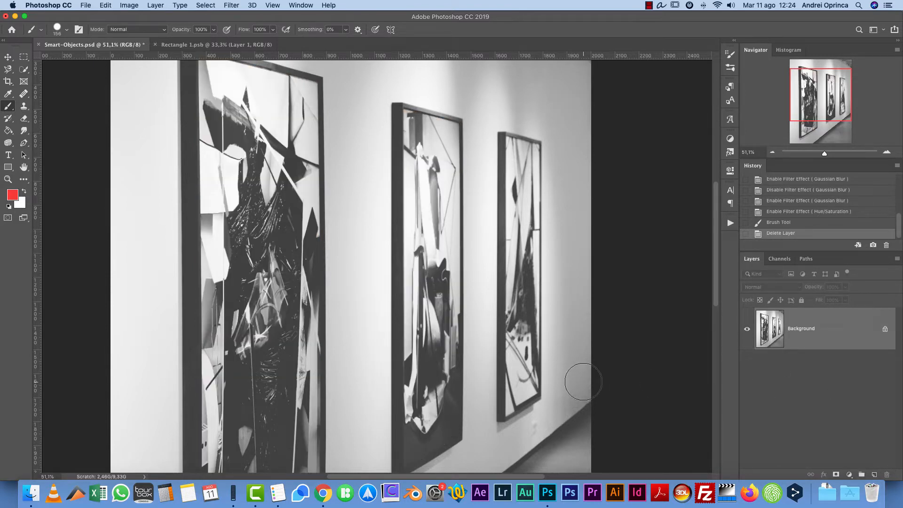
scroll(526, 338, "down", 3)
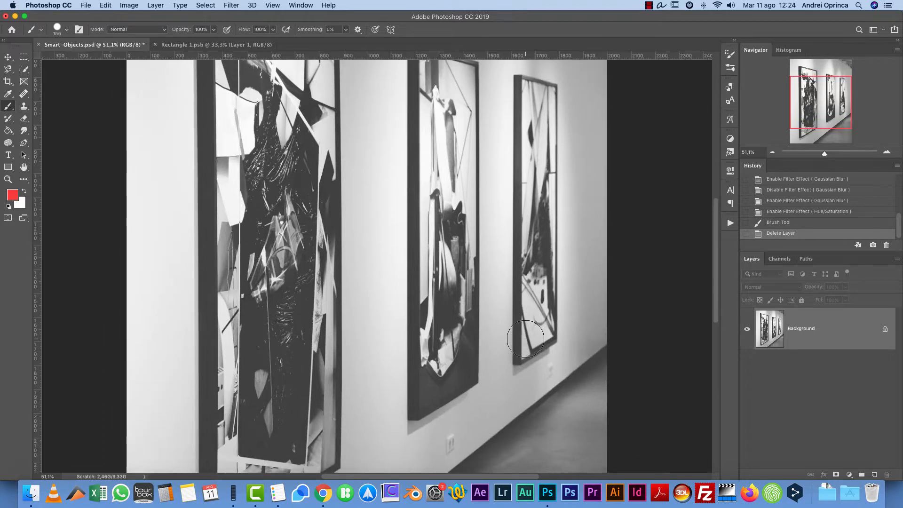
scroll(531, 312, "down", 2)
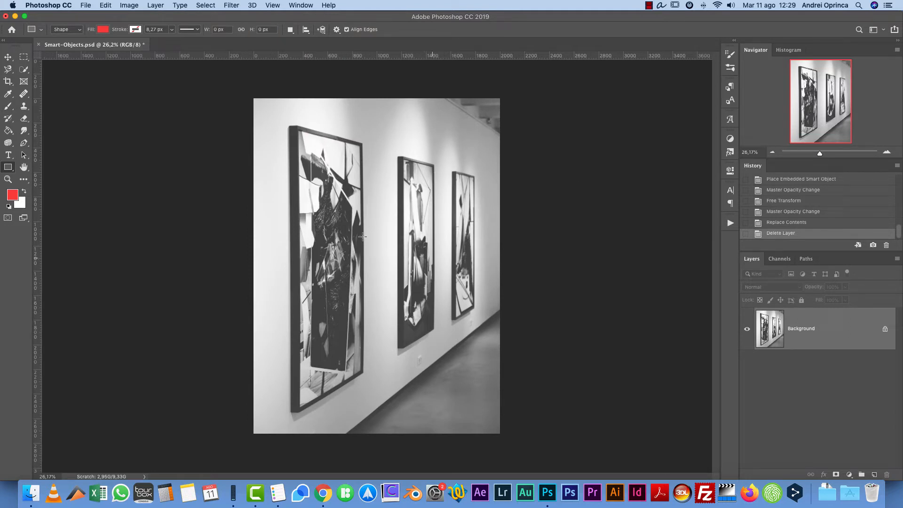
Draw a red rectangle shape about 1316 × 2303 px from the large frame's upper corner across the first two framed pictures.
right_click(8, 169)
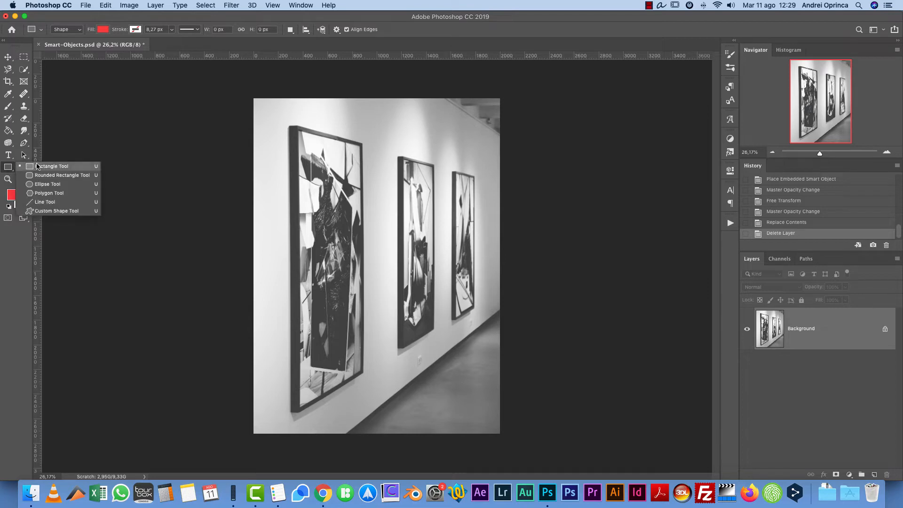
left_click(38, 166)
left_click_drag(296, 130, 456, 411)
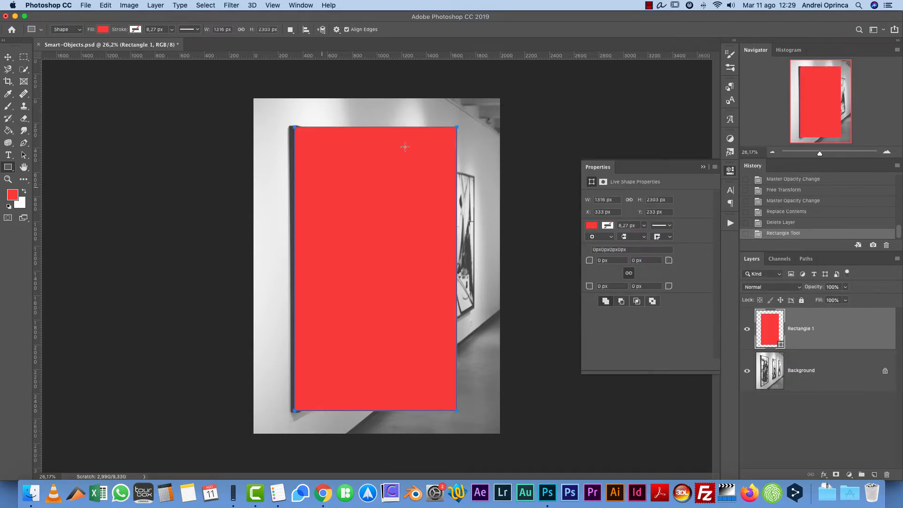
Convert the Rectangle 1 layer to a smart object and open its contents for editing.
right_click(847, 331)
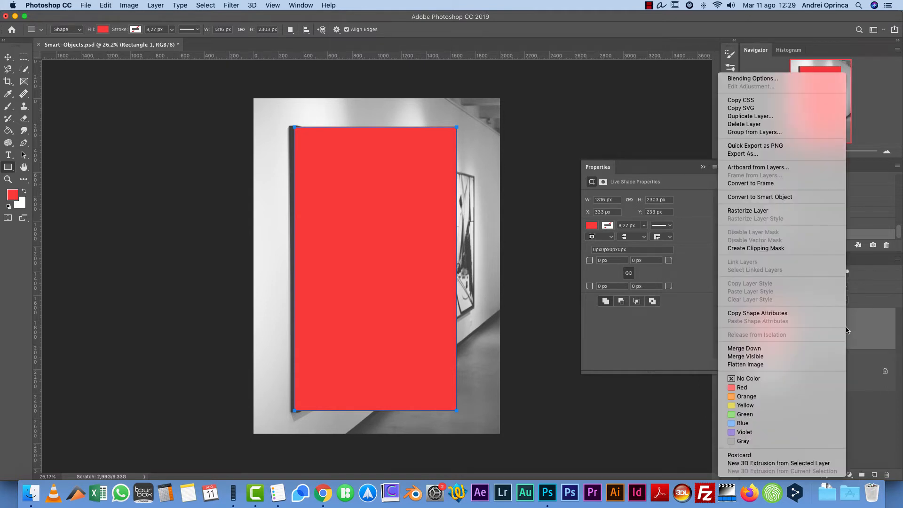
left_click(762, 198)
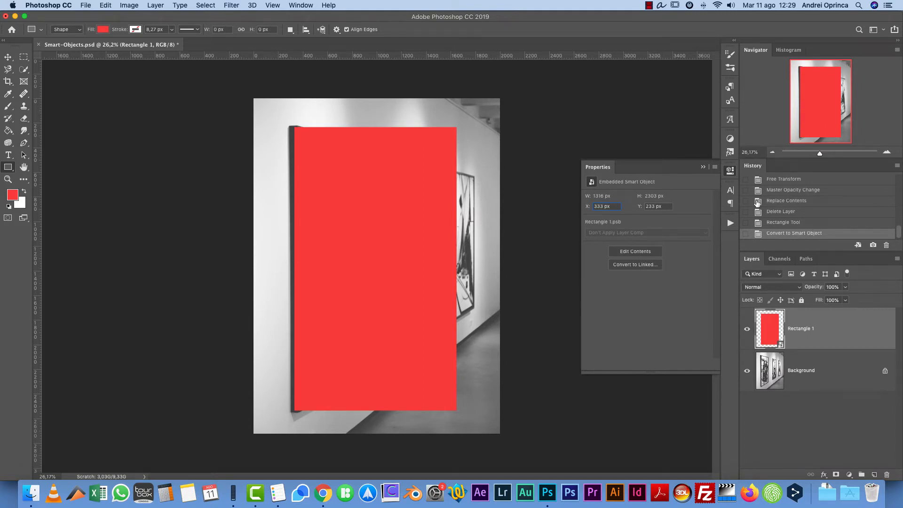
double_click(767, 328)
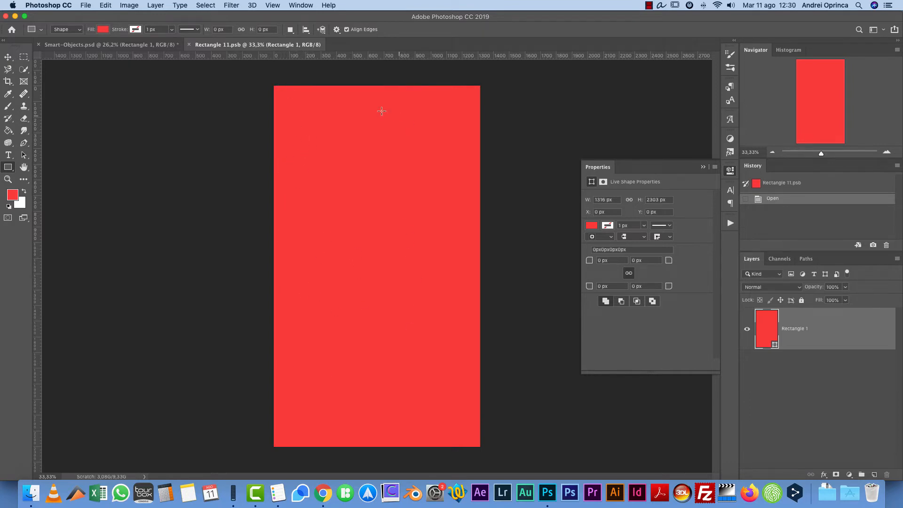
Place the stock photo of the person with a rainbow flag from the Stock images folder into the Rectangle 11.psb document.
left_click(29, 494)
left_click(322, 150)
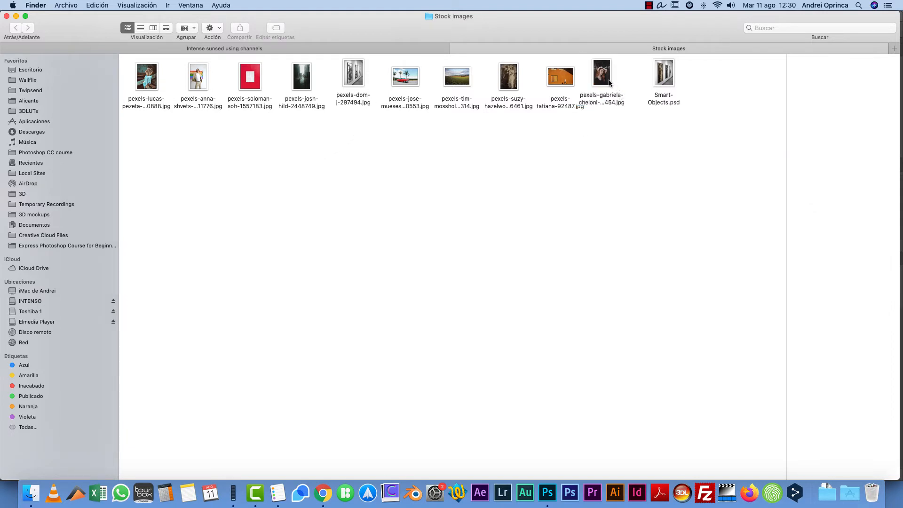
left_click_drag(206, 74, 387, 217)
key("super+Tab")
key("super+Tab")
key("super+Tab")
key("super+Tab")
key("super+Tab")
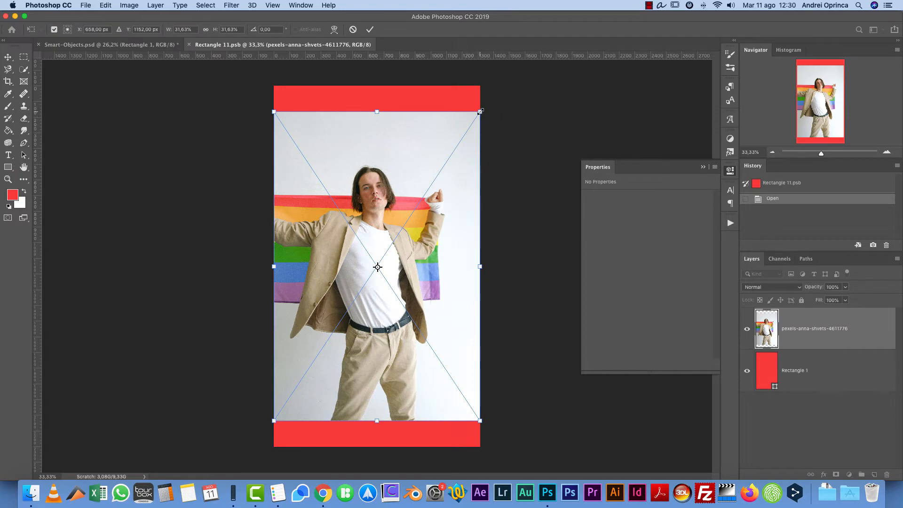
Scale the placed photo to about 38.15% and centre it so that it covers the whole red rectangle.
left_click_drag(480, 112, 511, 63)
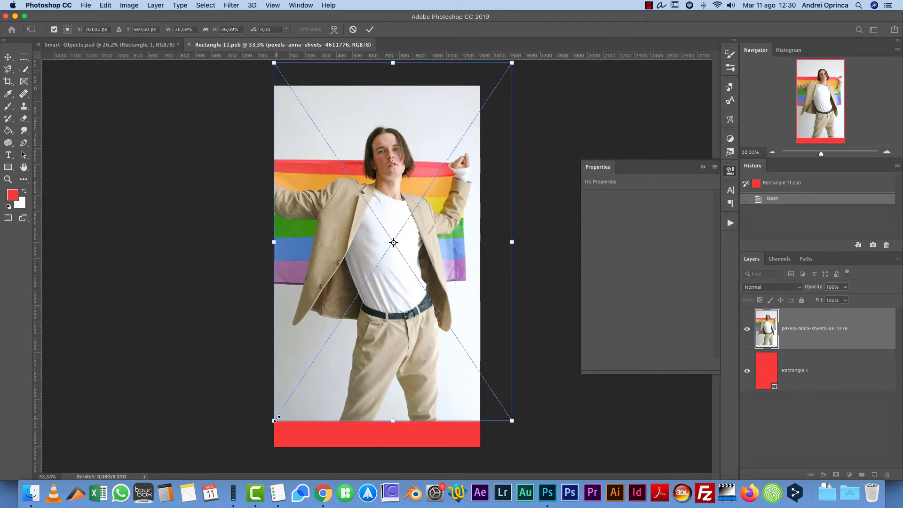
left_click_drag(273, 421, 249, 457)
mouse_move(385, 329)
left_mouse_down()
mouse_move(401, 326)
mouse_move(392, 327)
left_mouse_up()
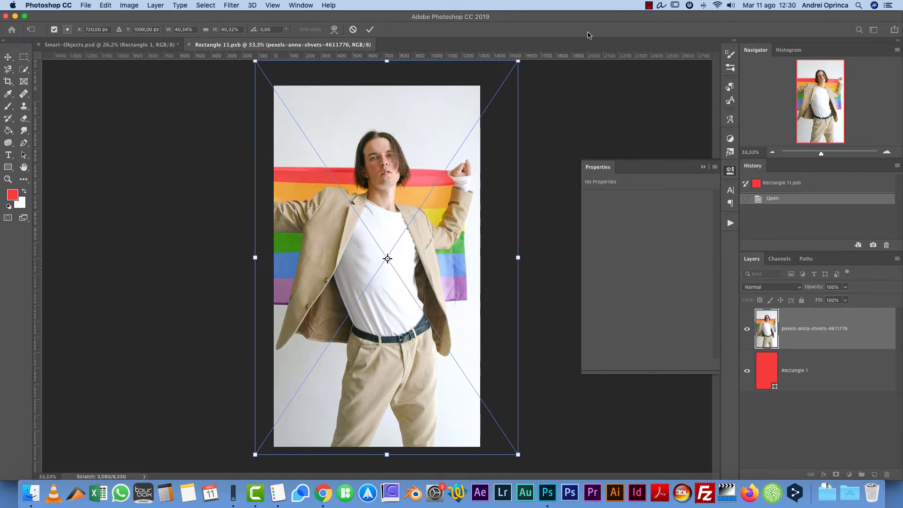
left_click_drag(518, 61, 505, 82)
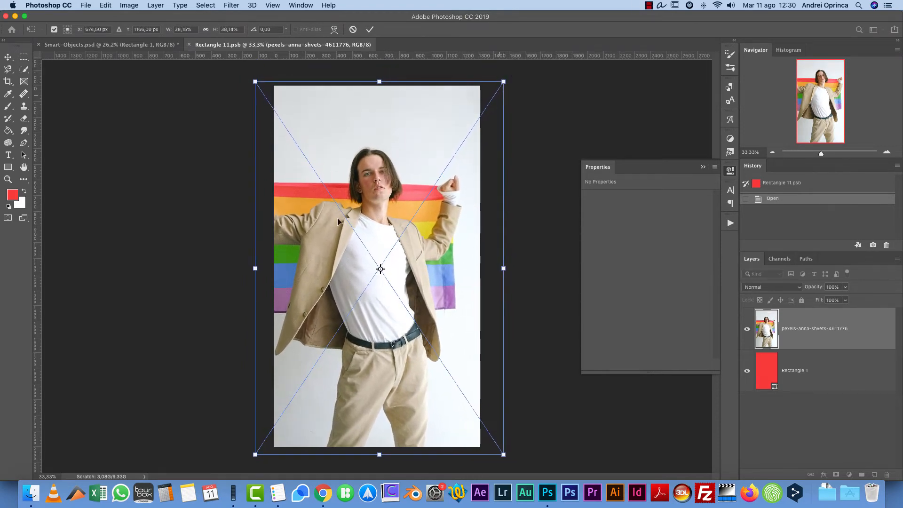
left_click_drag(335, 228, 338, 226)
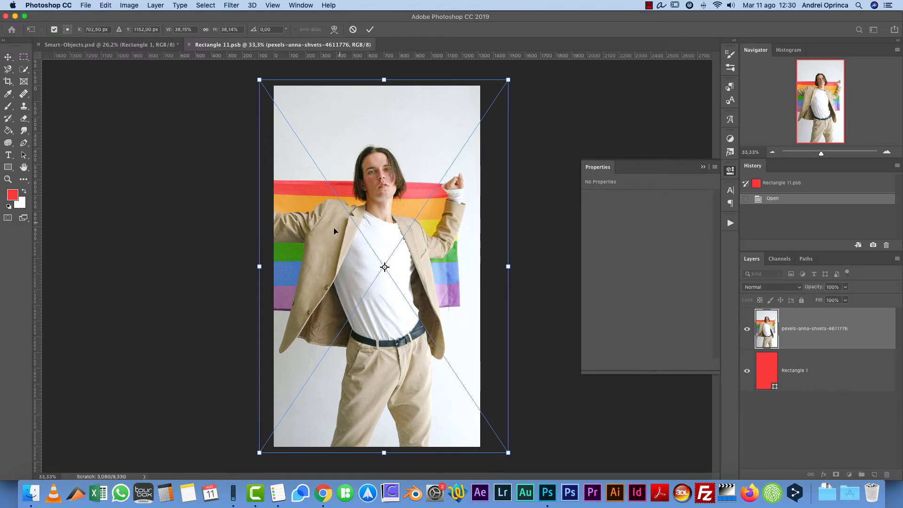
key("Return")
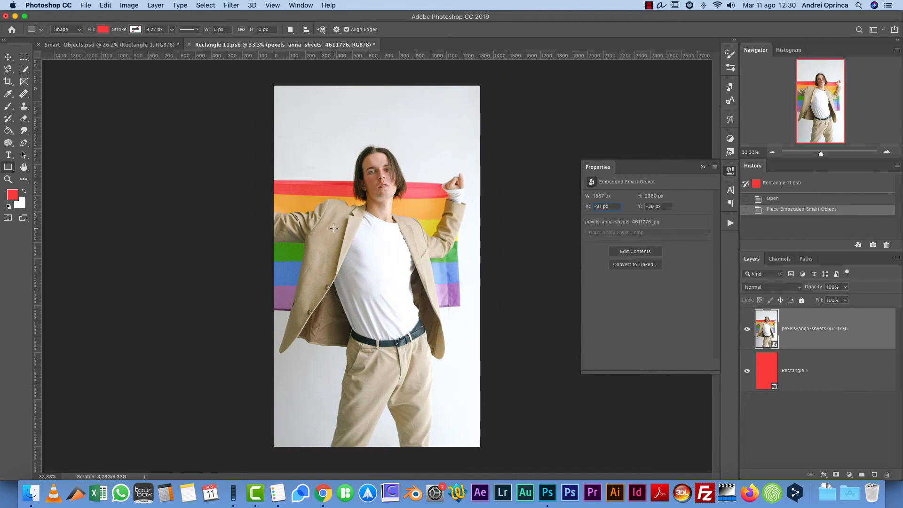
Save the smart object's contents, check the updated gallery document, and close Rectangle 11.psb.
key("super+s")
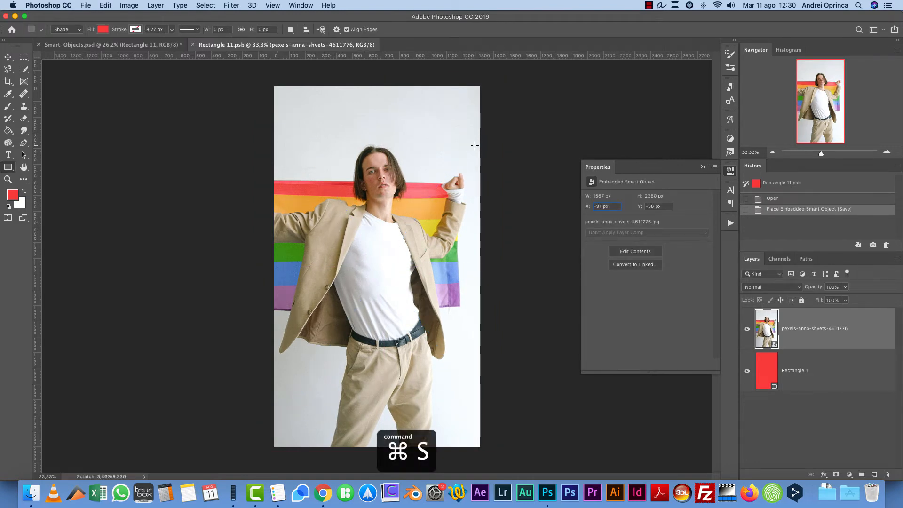
left_click(138, 44)
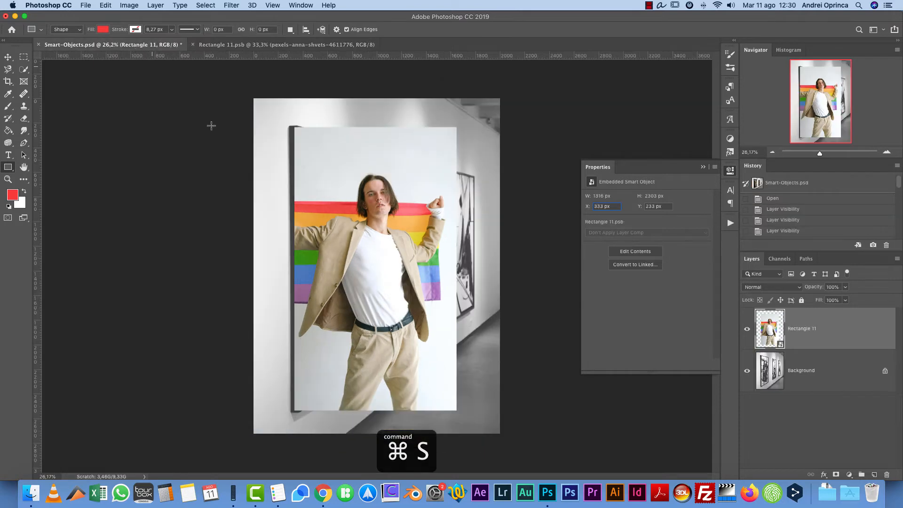
left_click(265, 45)
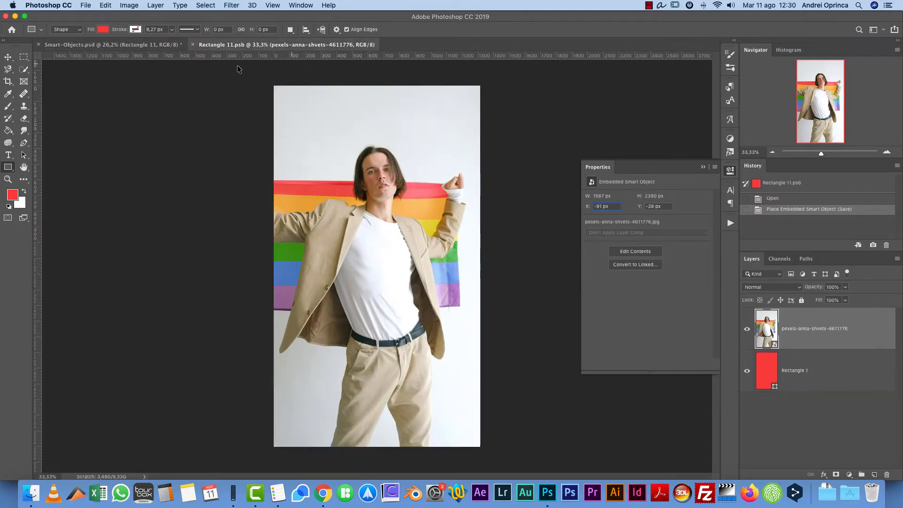
key("super+s")
key("super+w")
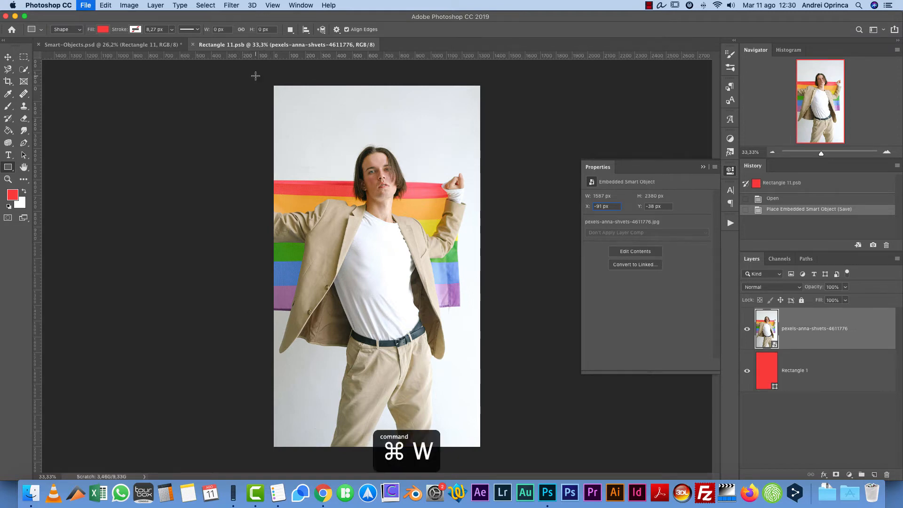
left_click(704, 168)
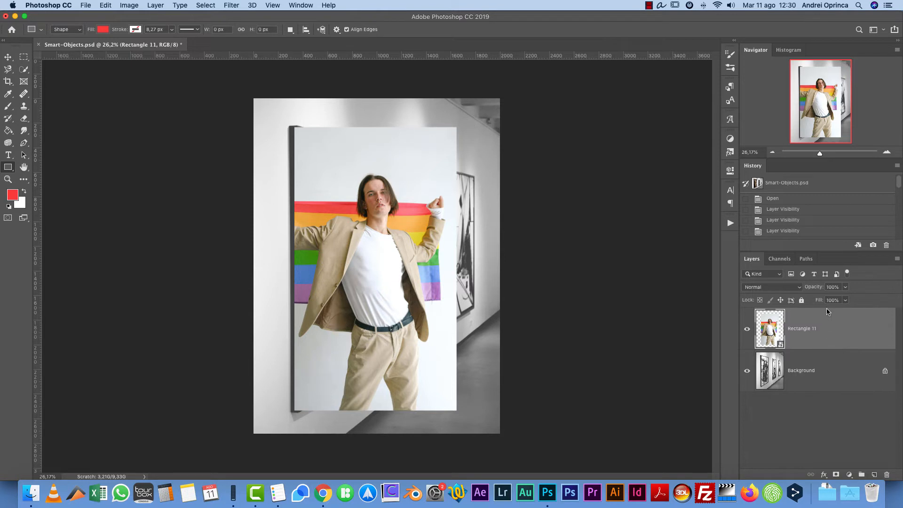
Lower the opacity of the Rectangle 11 layer to 49%.
left_click(845, 287)
left_click_drag(827, 298, 823, 299)
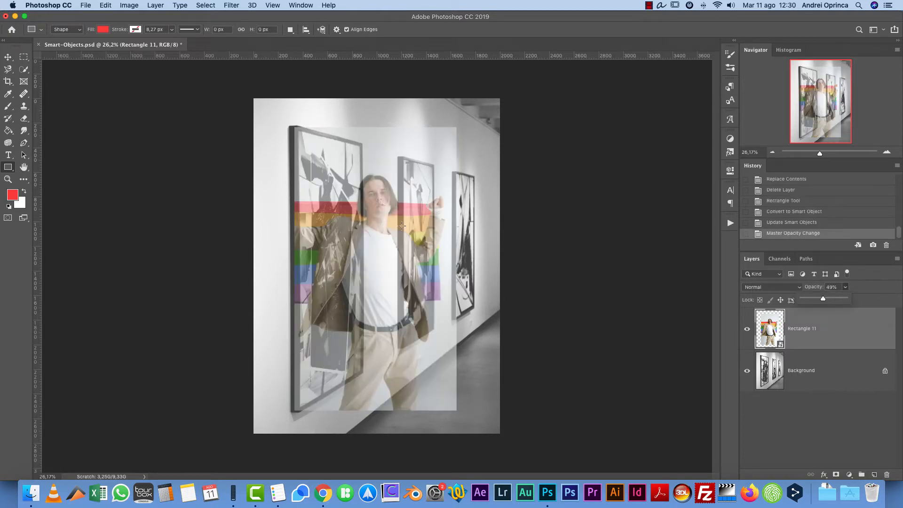
left_click(840, 332)
Free-transform the Rectangle 11 layer and move its upper-left corner onto the inner corner of the first picture frame.
key("super+t")
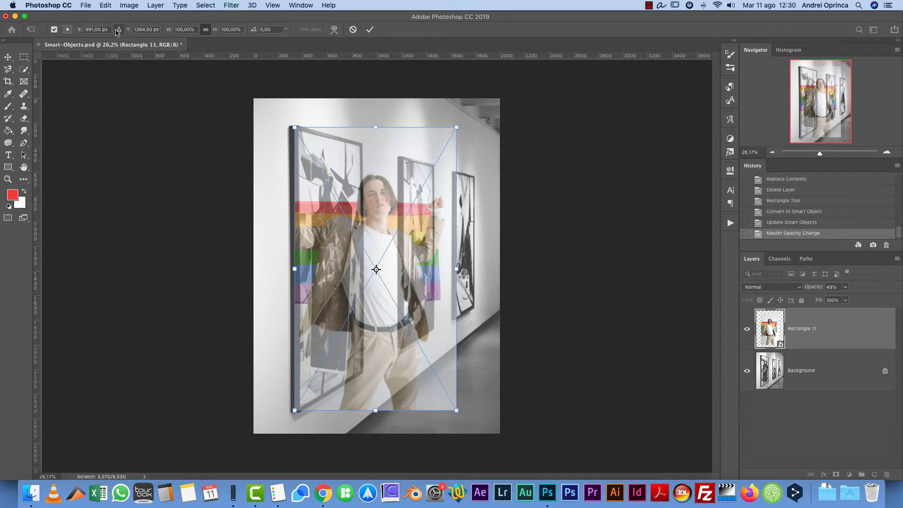
left_click(111, 5)
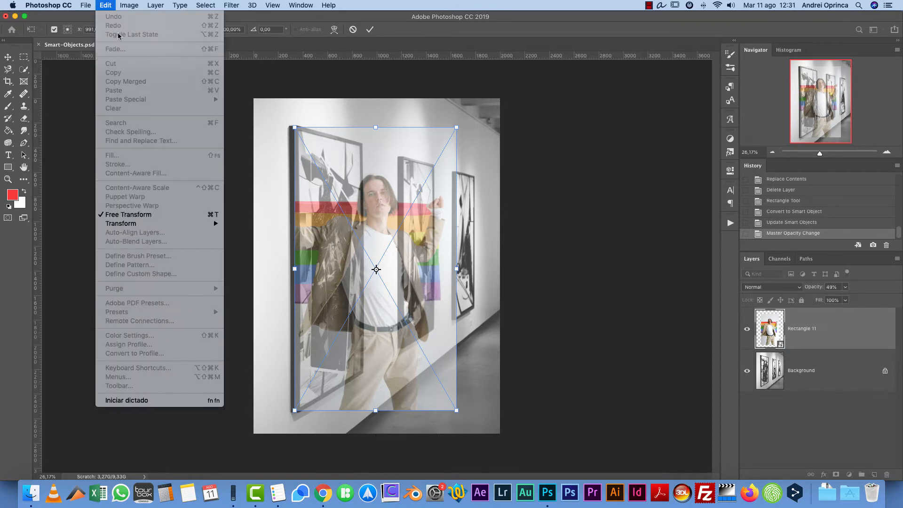
left_click(157, 214)
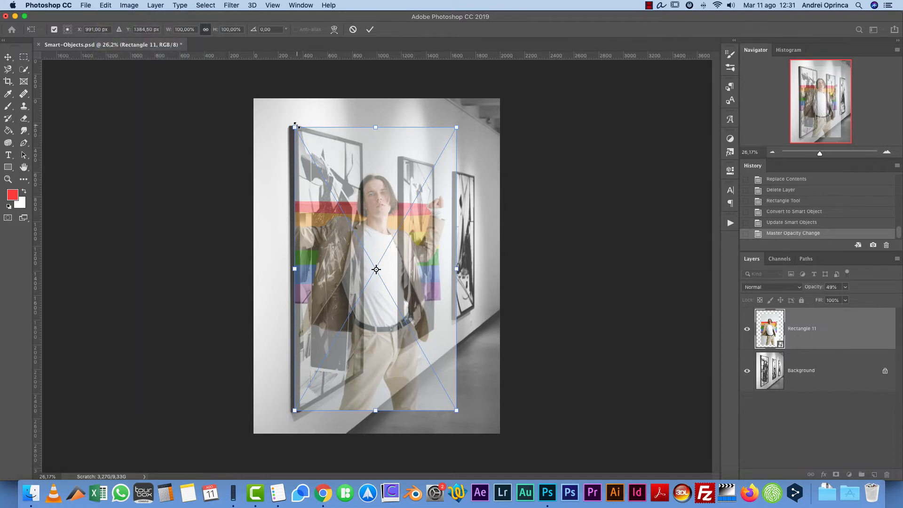
scroll(288, 127, "up", 6)
scroll(271, 104, "up", 4)
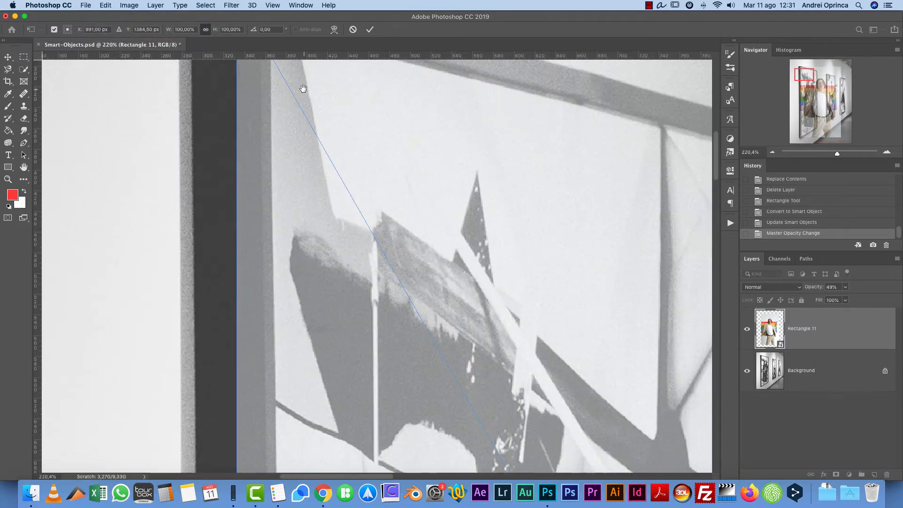
left_click_drag(303, 89, 327, 249)
key("ctrl+r")
mouse_move(804, 68)
left_mouse_down()
mouse_move(807, 80)
mouse_move(802, 66)
left_mouse_up()
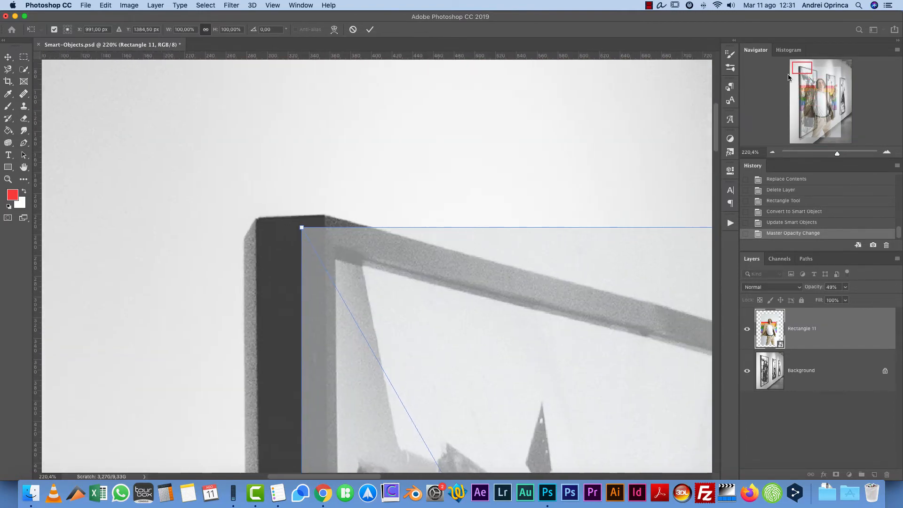
left_click_drag(357, 260, 391, 293)
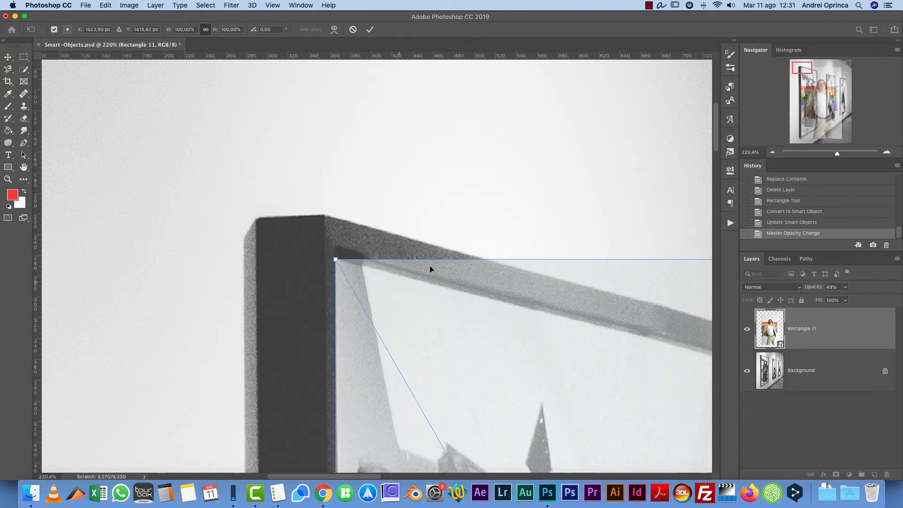
Distort the Rectangle 11 smart object so its remaining corners match the inner corners of the first frame, and apply the transform.
left_click(772, 152)
left_click(773, 152)
left_click(772, 152)
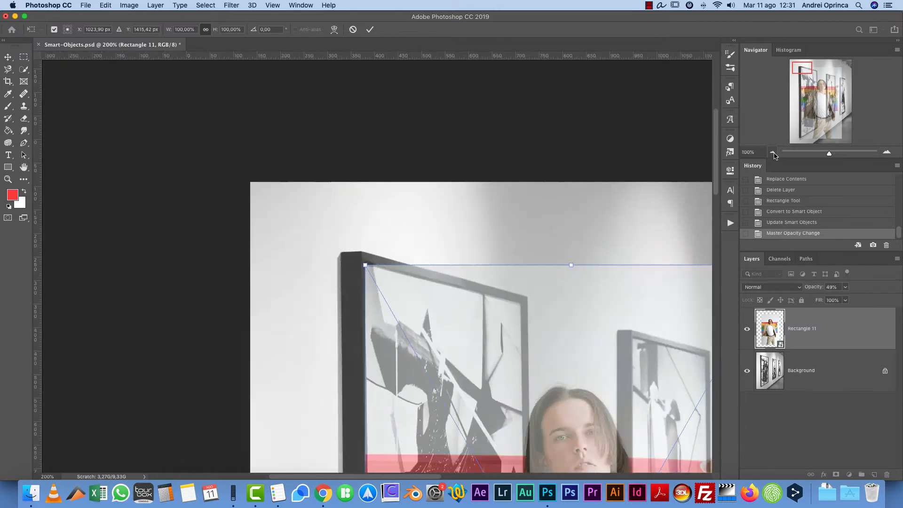
left_click(772, 152)
left_click_drag(601, 323, 494, 147)
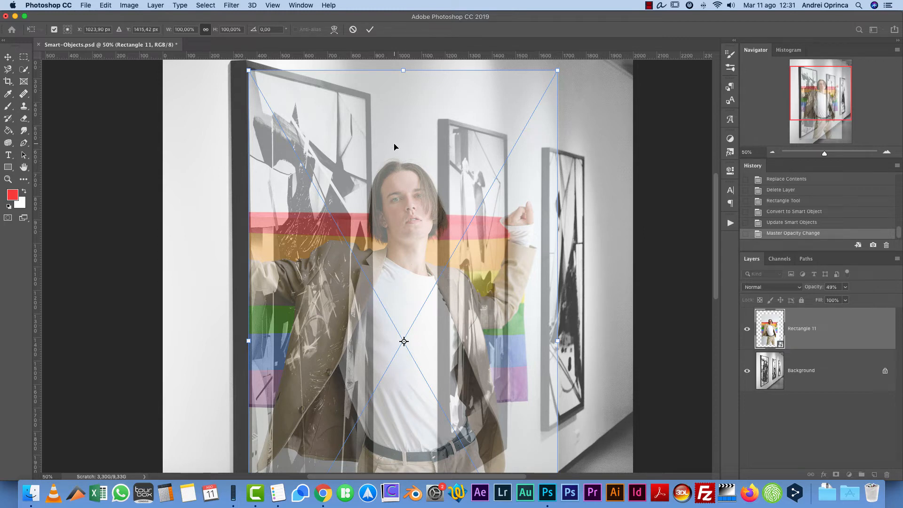
right_click(402, 182)
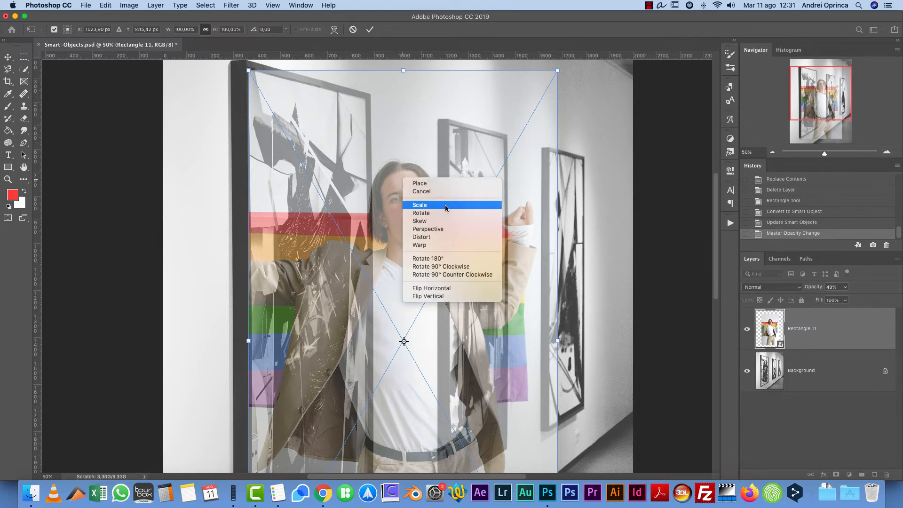
left_click(436, 237)
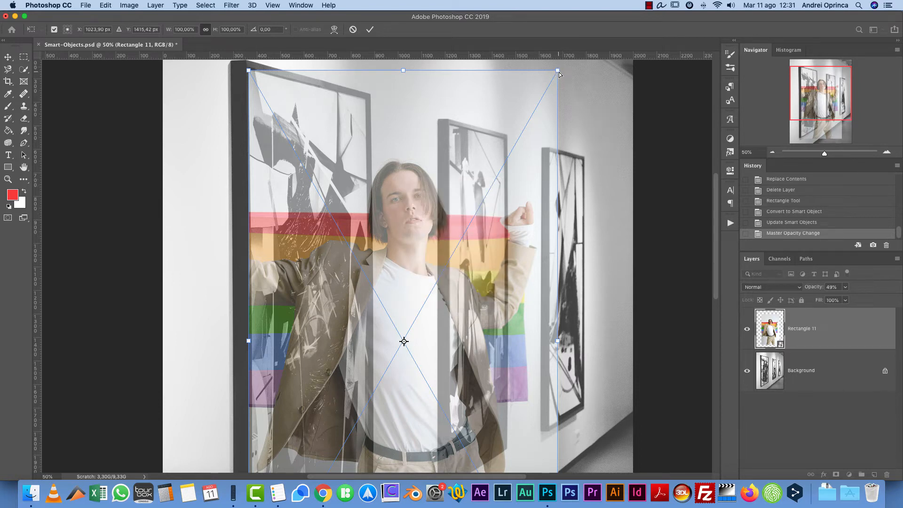
left_click_drag(558, 72, 366, 100)
scroll(499, 271, "down", 10)
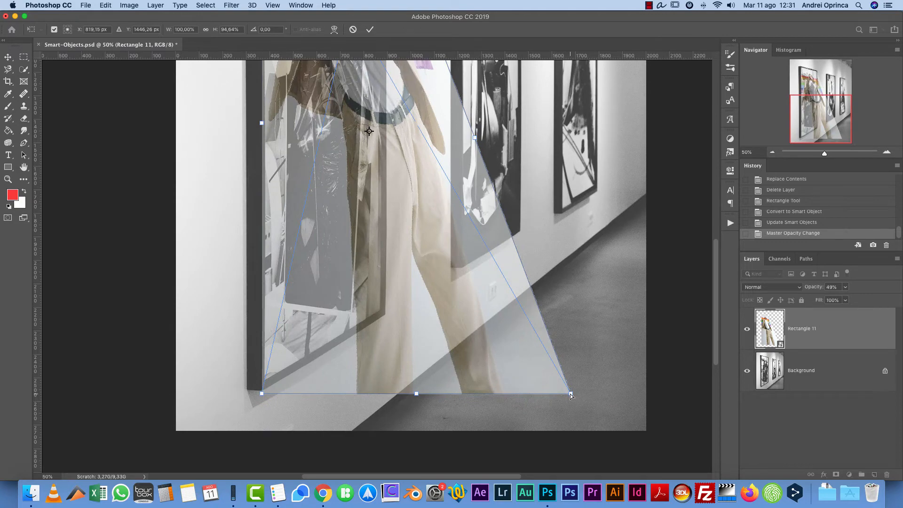
left_click_drag(571, 395, 367, 321)
left_click_drag(262, 394, 264, 381)
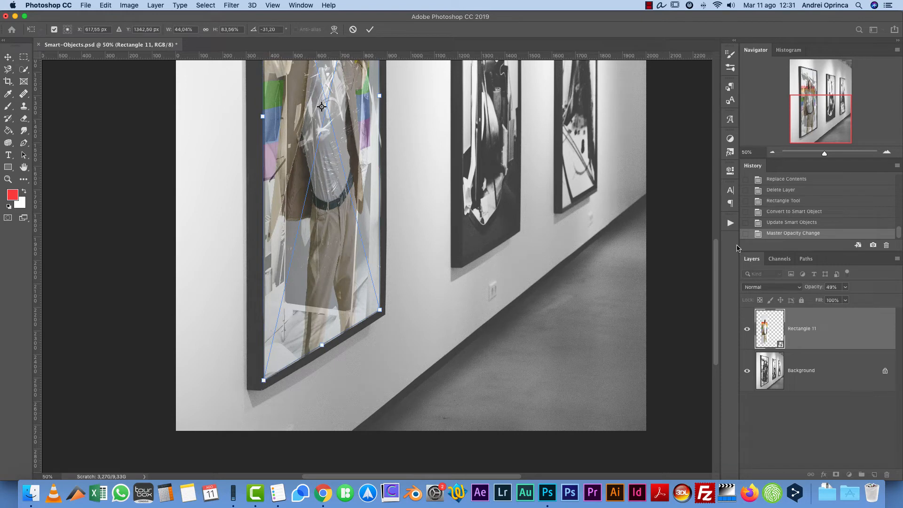
key("Return")
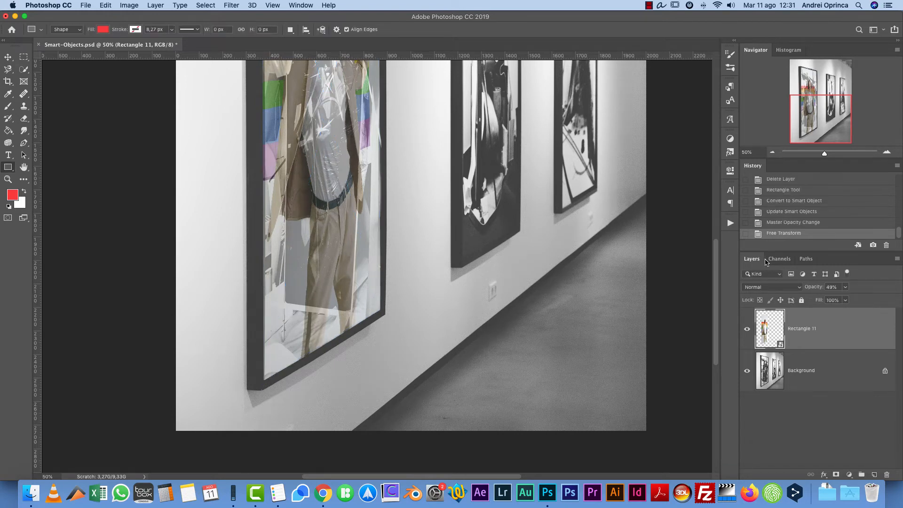
Restore the opacity of the Rectangle 11 layer to 100%.
left_click(845, 287)
left_click_drag(845, 300, 901, 300)
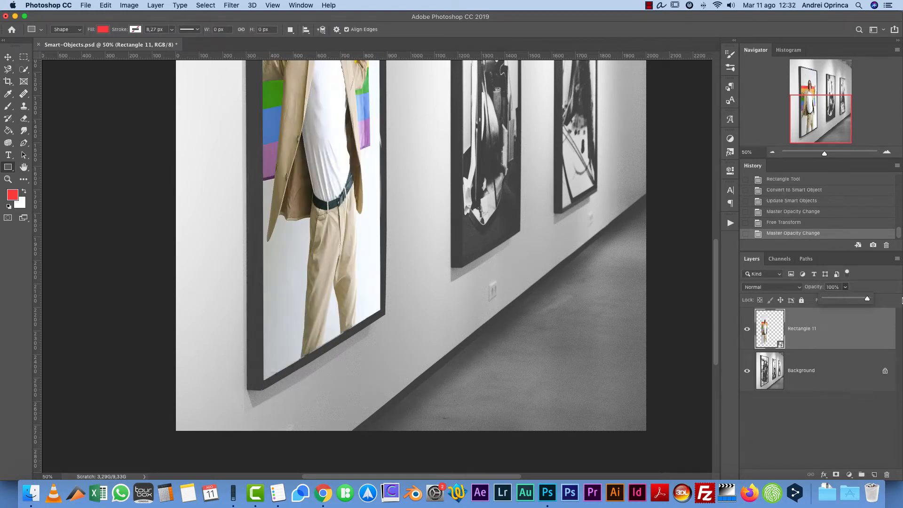
left_click(861, 325)
left_click_drag(837, 103, 824, 71)
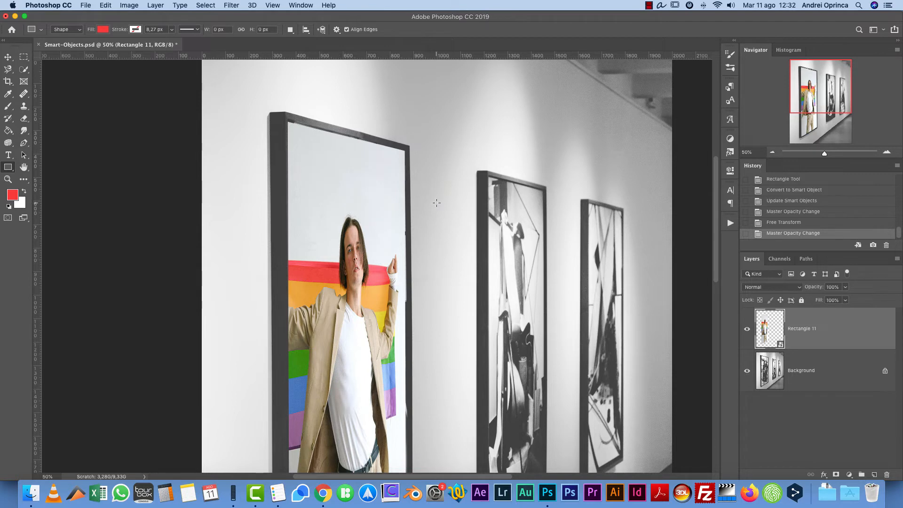
Try the warp mode in Free Transform on the Rectangle 11 layer and cancel the transform.
key("ctrl+t")
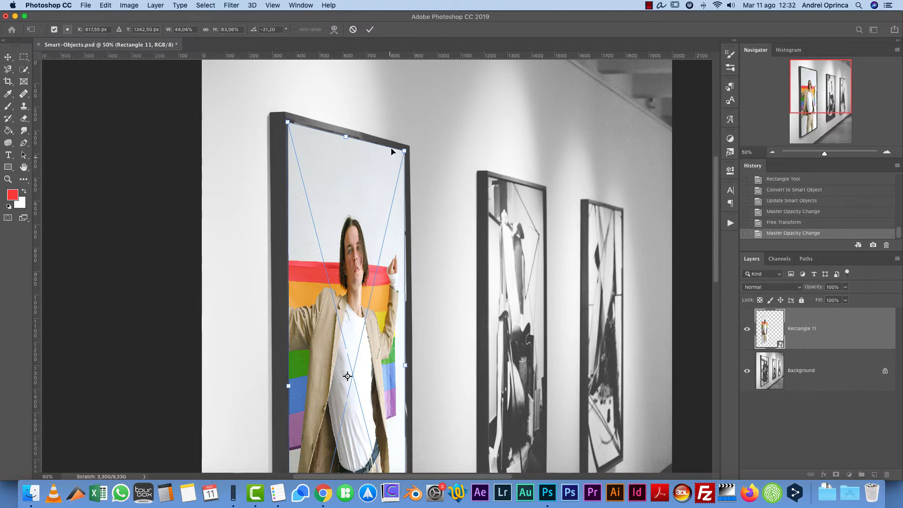
left_click(260, 28)
left_click(335, 30)
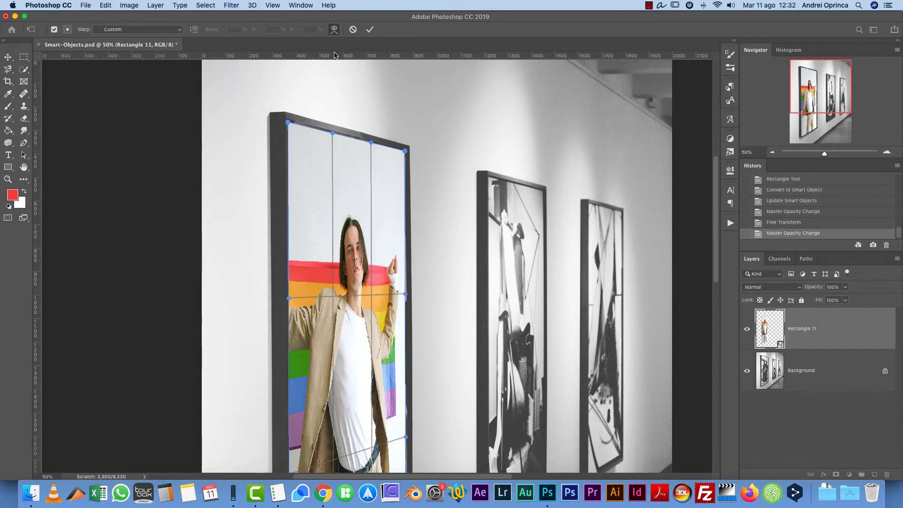
key("Escape")
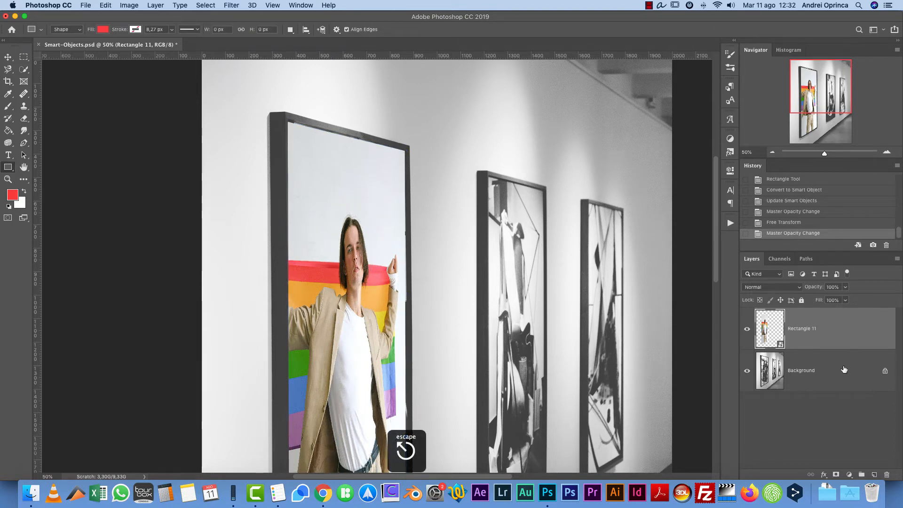
Duplicate the Rectangle 11 smart object layer and activate the Move tool.
left_click(844, 370)
left_click(828, 338)
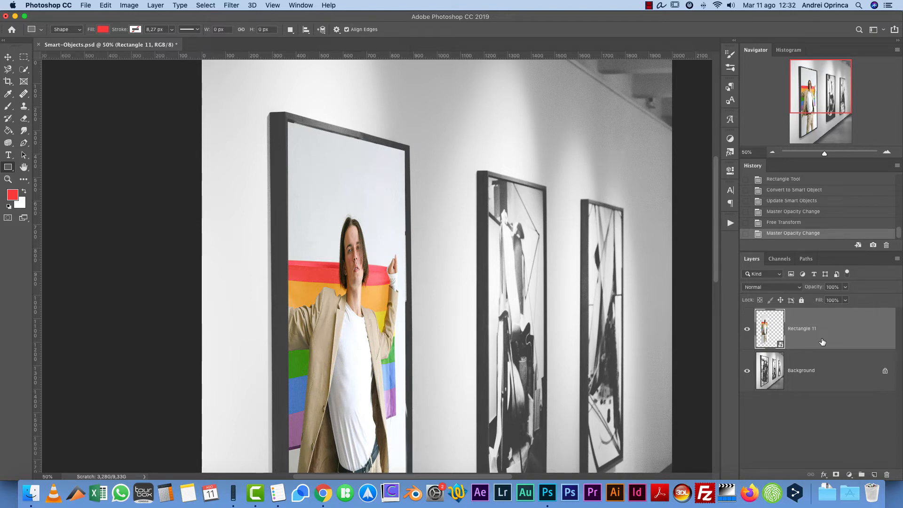
left_click_drag(556, 318, 486, 199)
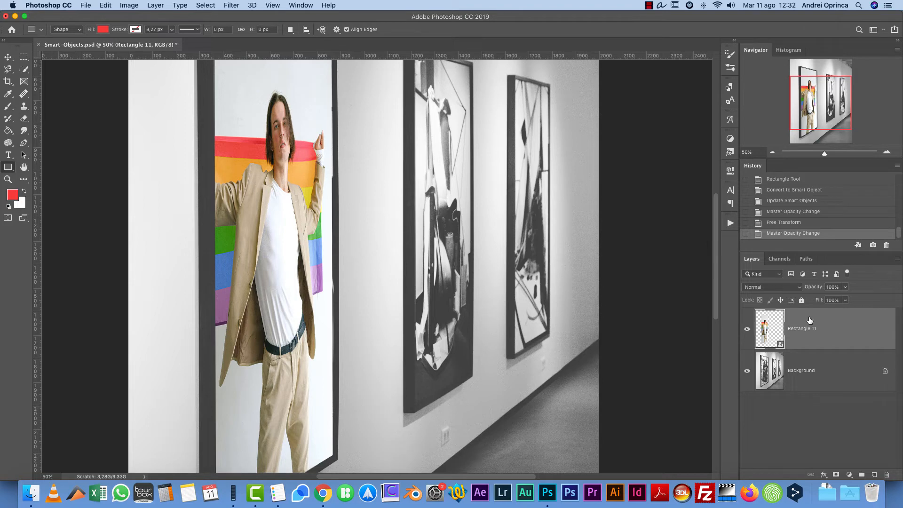
key("super+j")
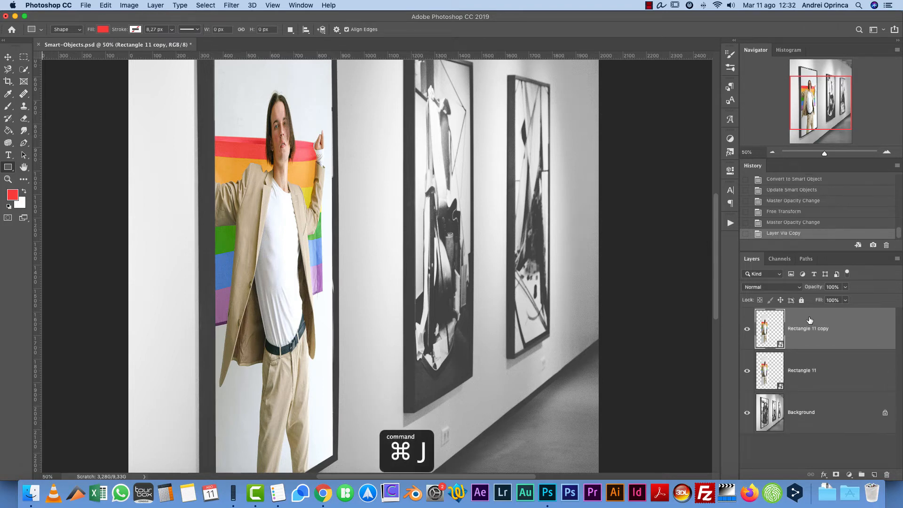
key("v")
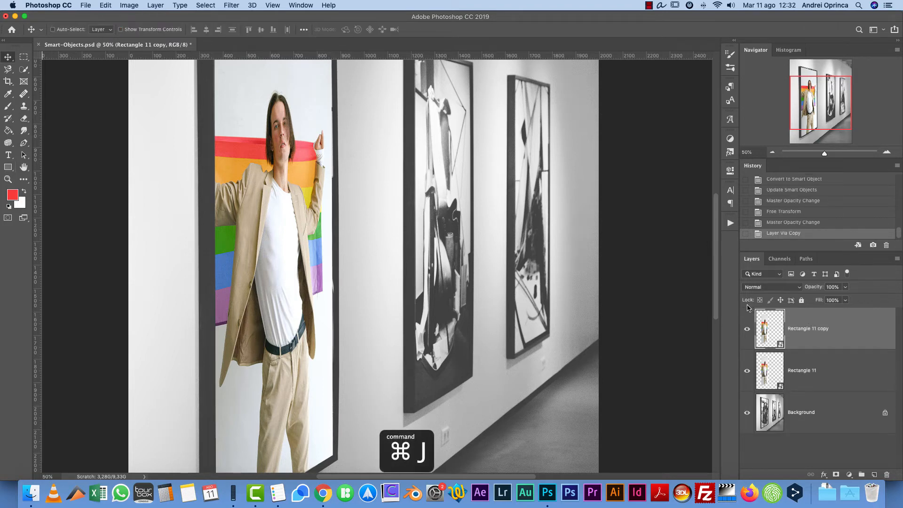
Move the Rectangle 11 copy horizontally across so it covers the second gallery frame.
key("super+0")
left_click_drag(333, 216, 402, 216)
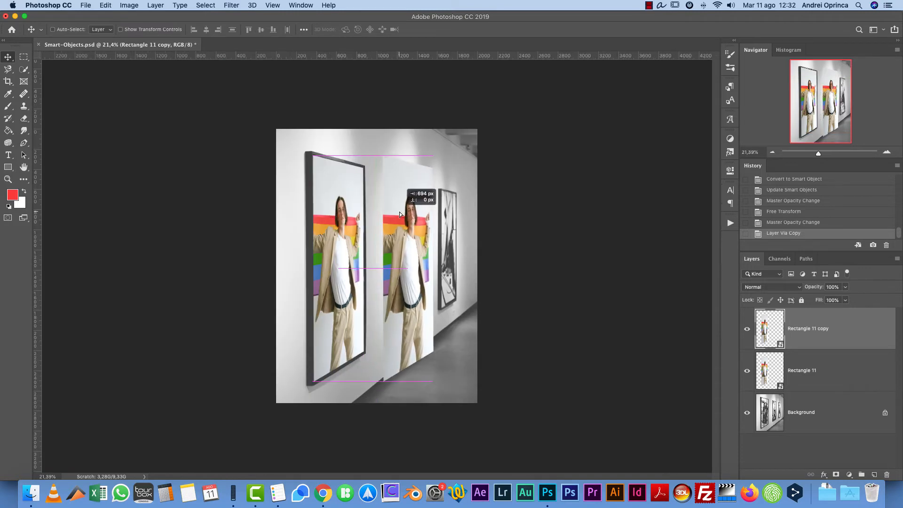
scroll(389, 227, "up", 1)
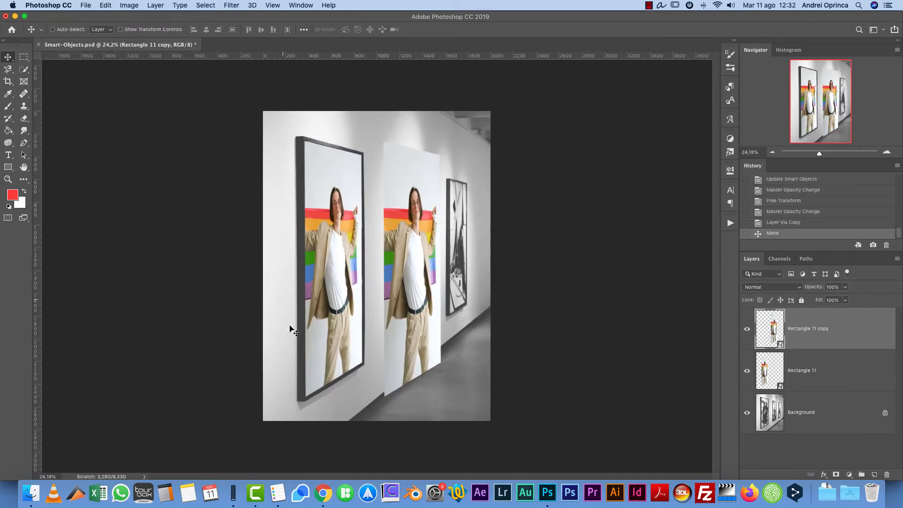
scroll(341, 231, "up", 2)
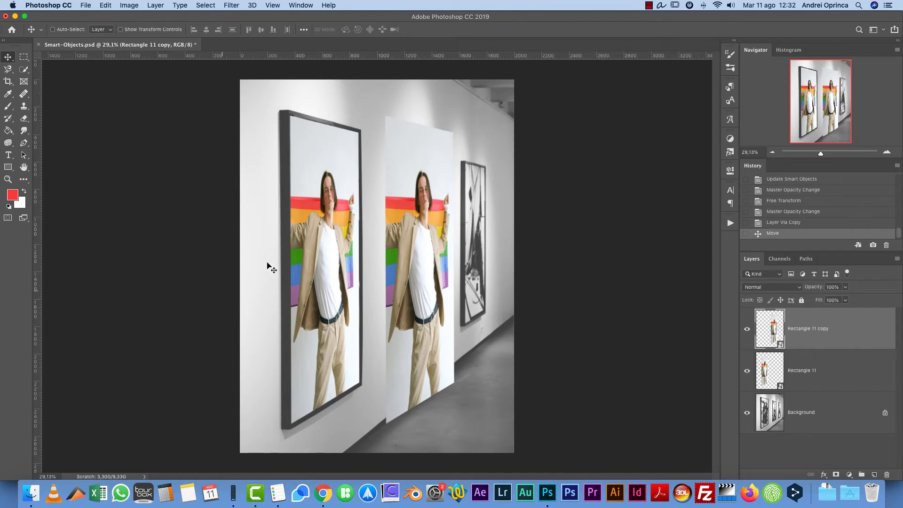
Hide the photo layer inside the Rectangle 11 copy smart object, save it, and check both instances in Smart-Objects.psd.
double_click(776, 327)
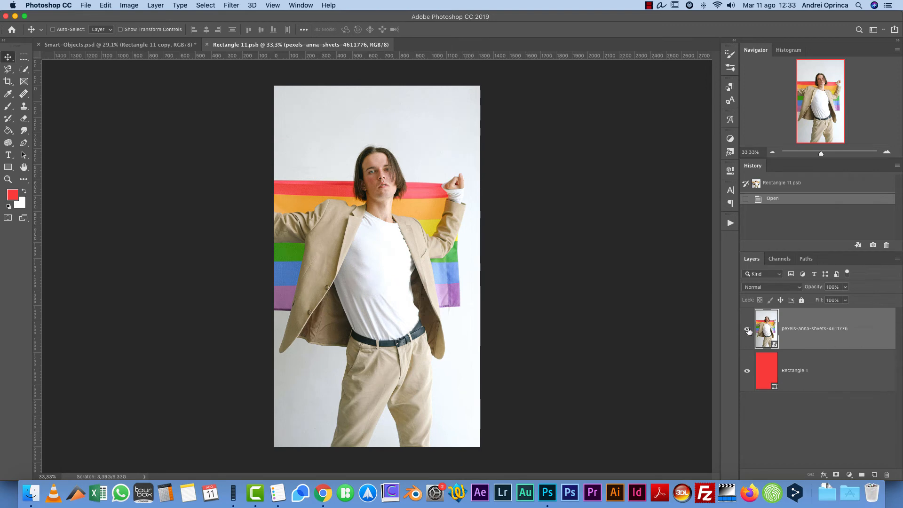
left_click(747, 331)
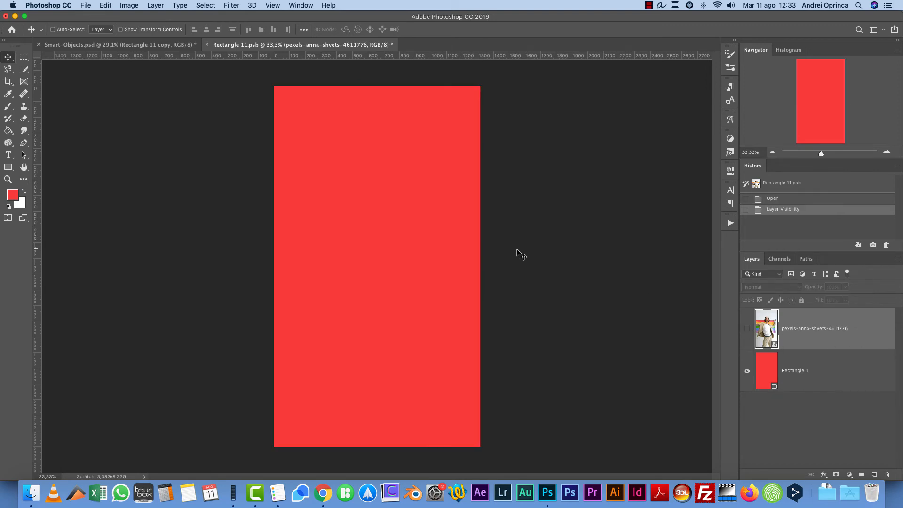
key("super+s")
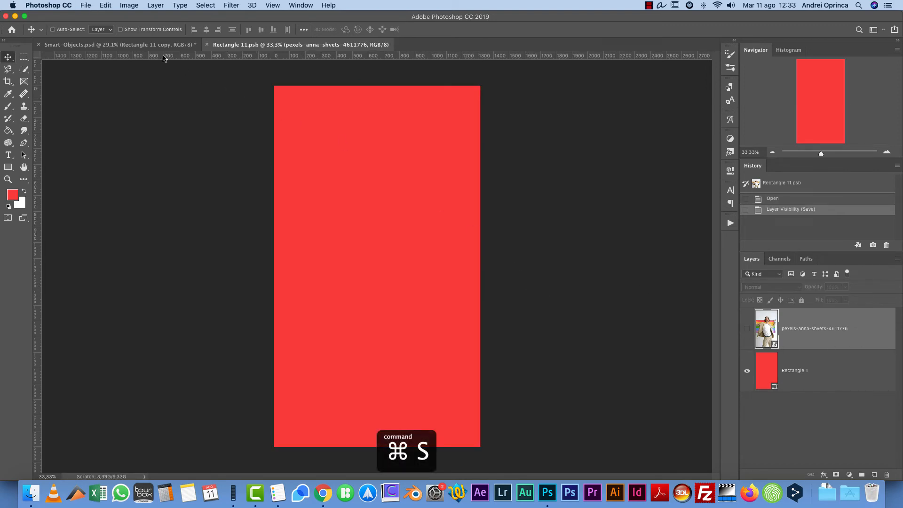
left_click(157, 45)
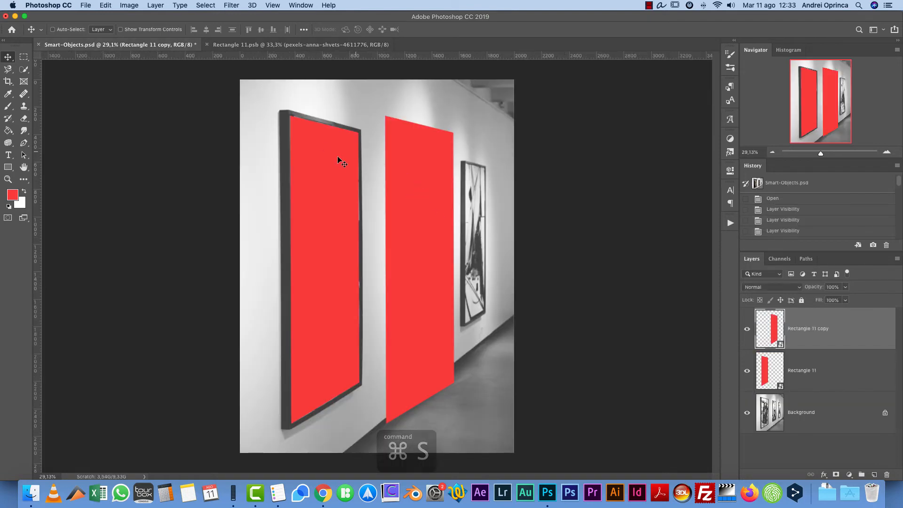
Show the photo layer in Rectangle 11.psb again, then save and close the smart object contents.
left_click(319, 44)
left_click(747, 328)
key("super+s")
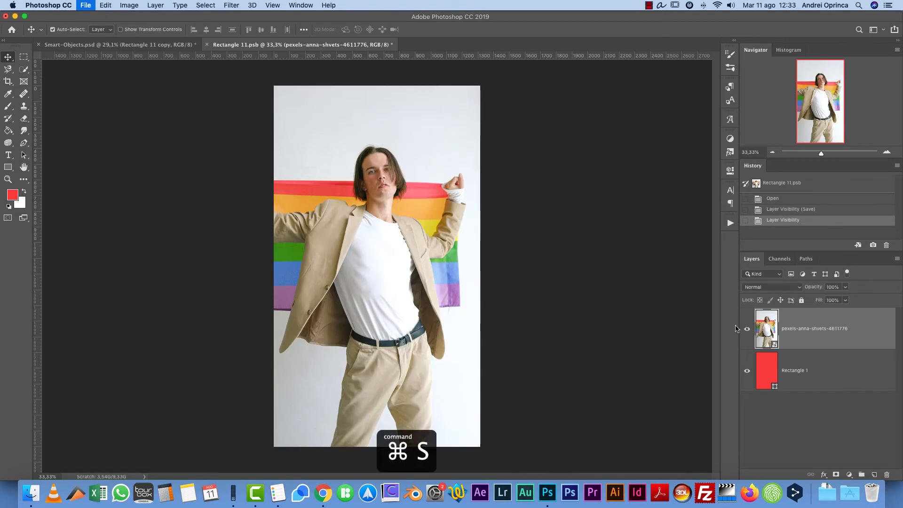
key("super+w")
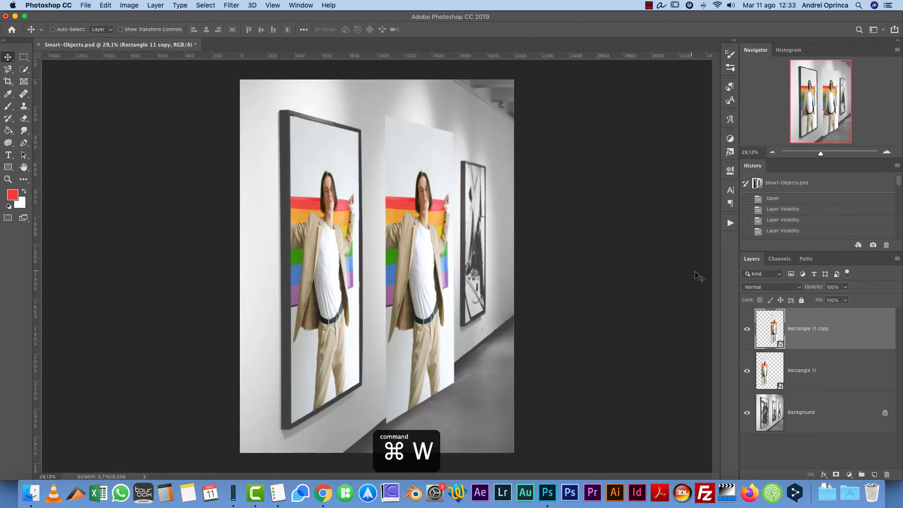
Replace the Rectangle 11 copy with a New Smart Object via Copy of Rectangle 11, placed between the second and third frames.
left_click_drag(844, 328, 887, 475)
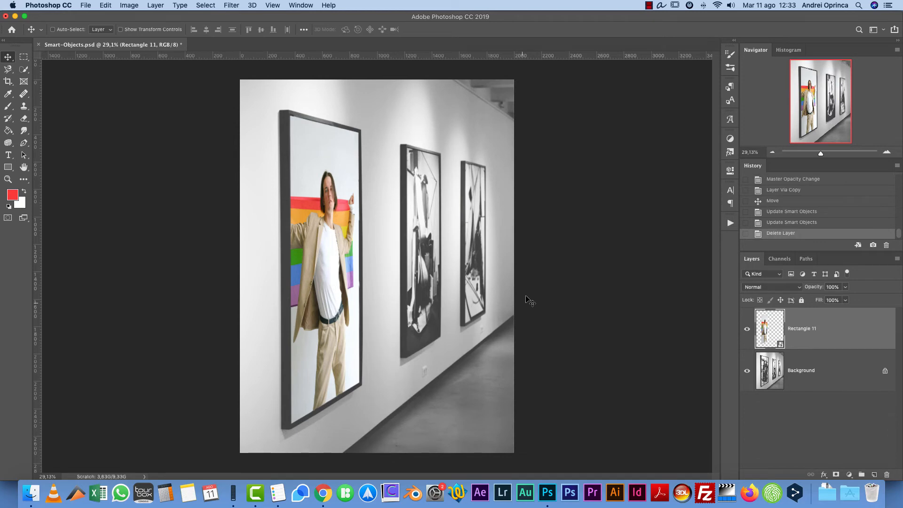
right_click(854, 320)
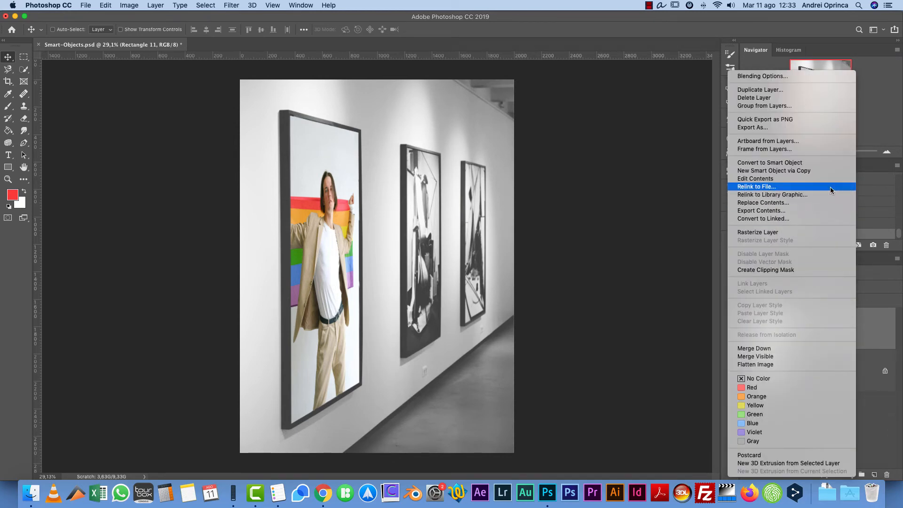
left_click(786, 172)
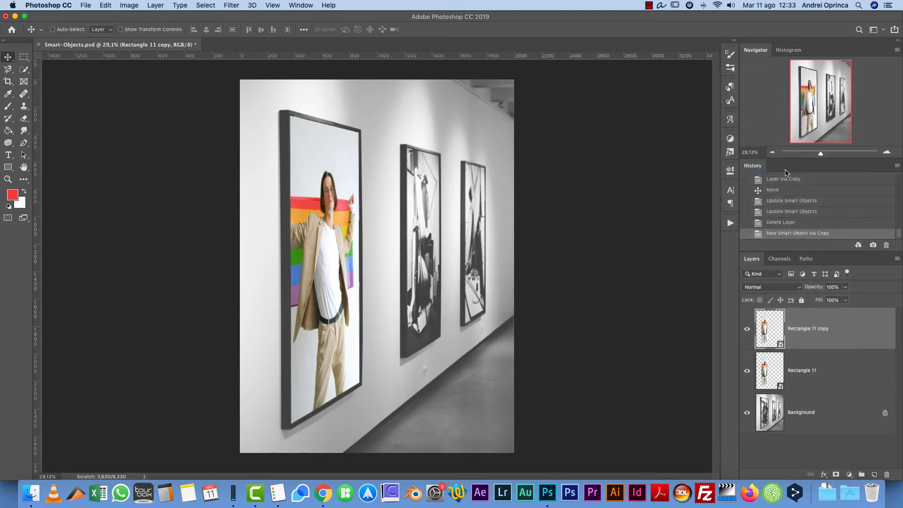
left_click_drag(324, 234, 456, 227)
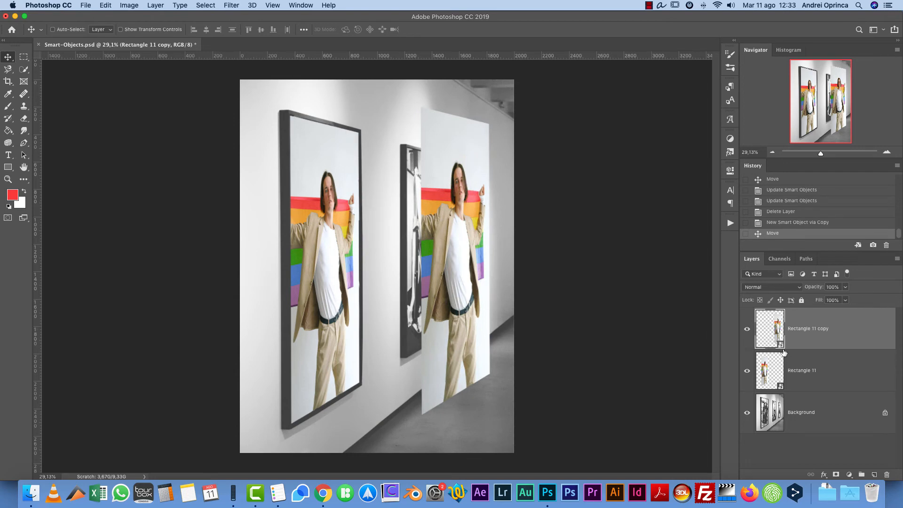
Hide the photo layer inside the independent smart object copy, then save and close its contents.
double_click(775, 333)
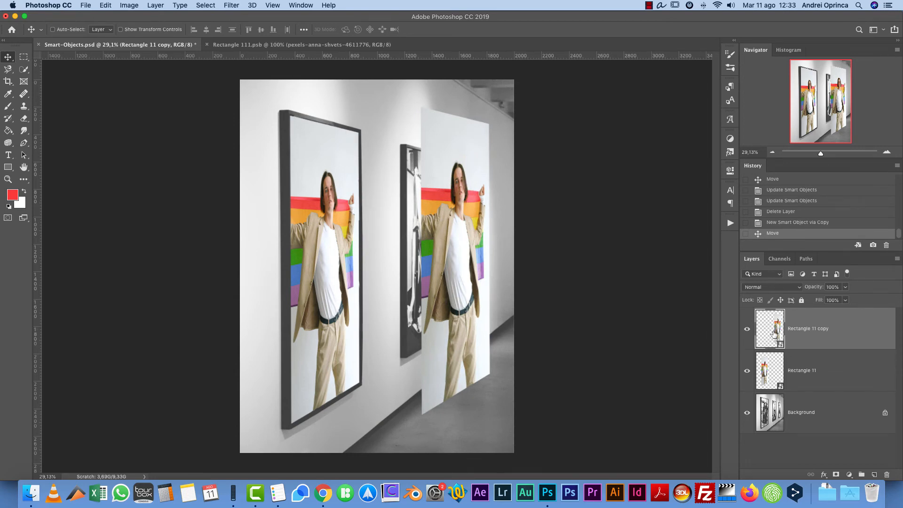
left_click(747, 328)
key("super+s")
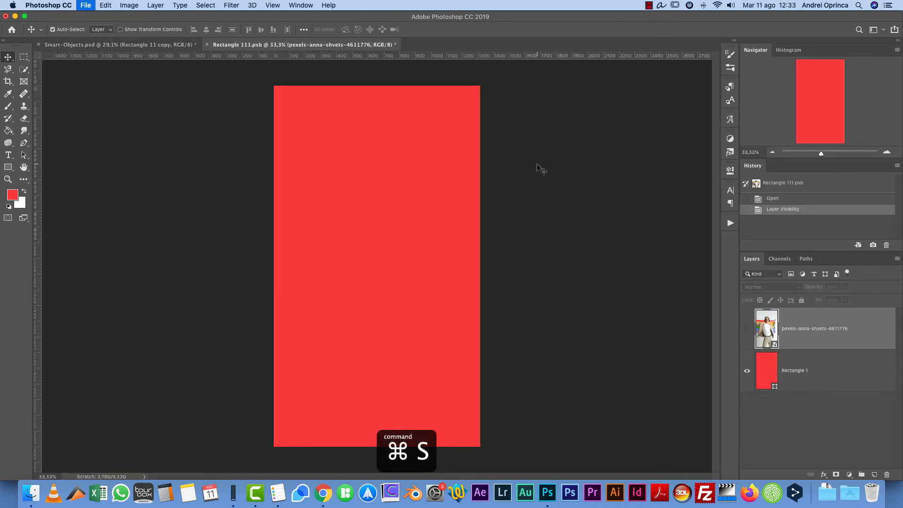
key("super+w")
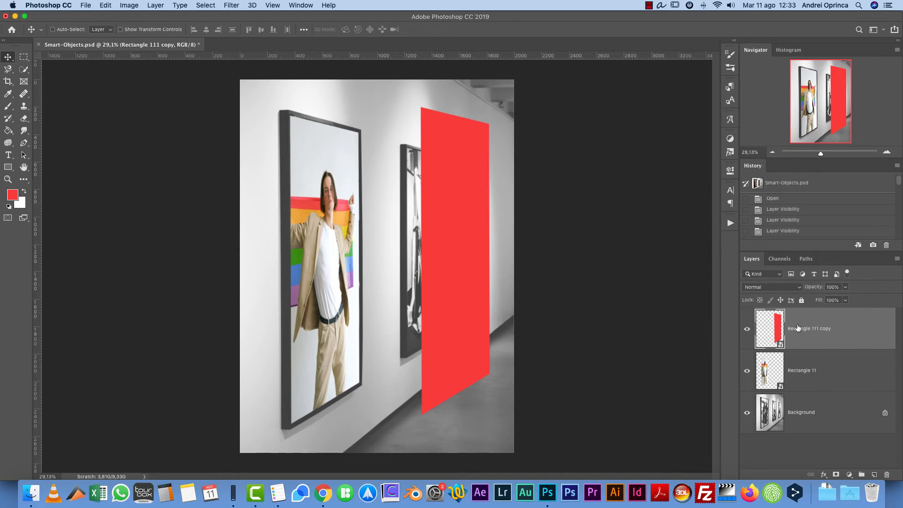
Delete the Rectangle 111 copy layer and make a linked duplicate of the Rectangle 11 smart object layer.
left_click_drag(846, 337, 887, 475)
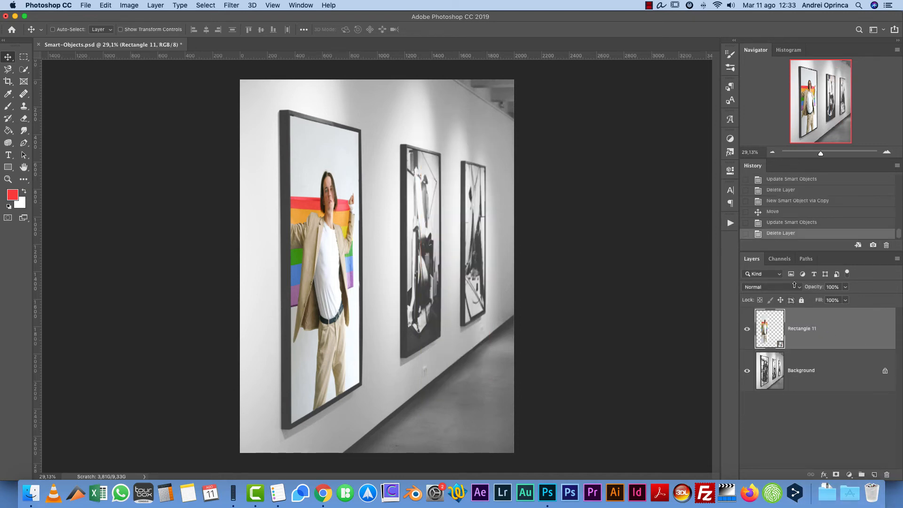
key("super+j")
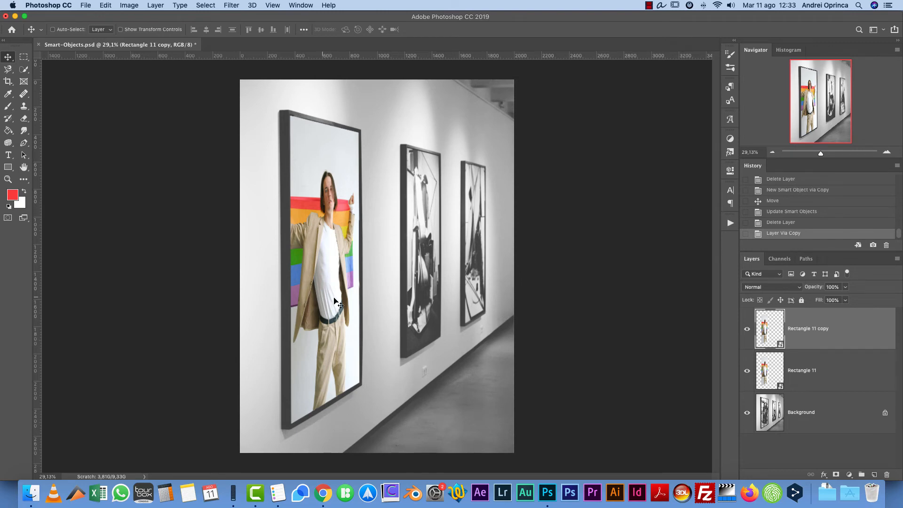
Move the Rectangle 11 copy over the second and third frames and set its opacity to 50%.
left_click_drag(333, 300, 448, 301)
left_click(844, 287)
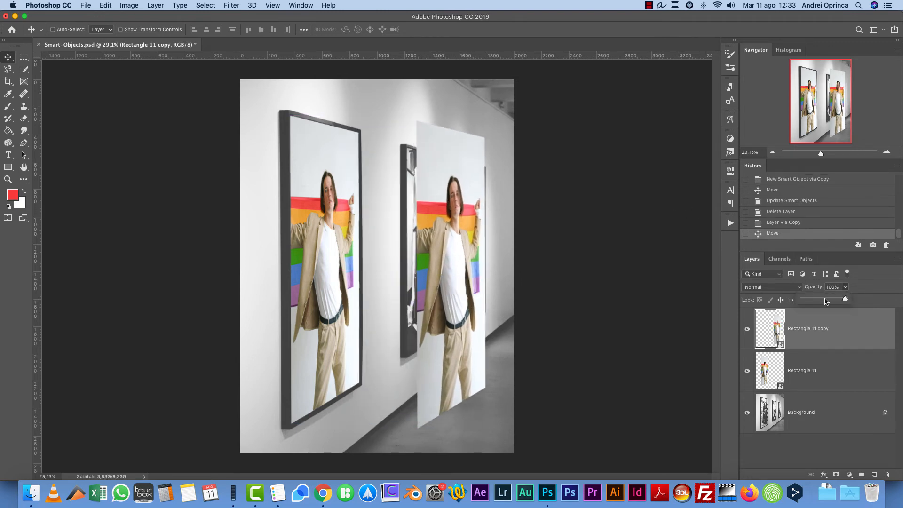
left_click_drag(847, 298, 823, 298)
Start Free Transform on the Rectangle 11 copy and align its upper-left corner with the second frame's inner corner.
scroll(436, 175, "up", 2)
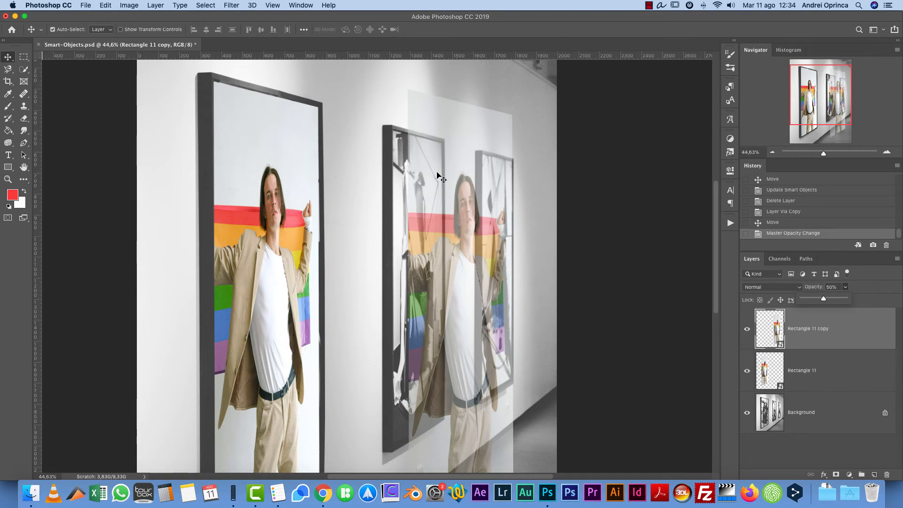
key("super+t")
left_click_drag(443, 116, 430, 158)
scroll(404, 125, "up", 10)
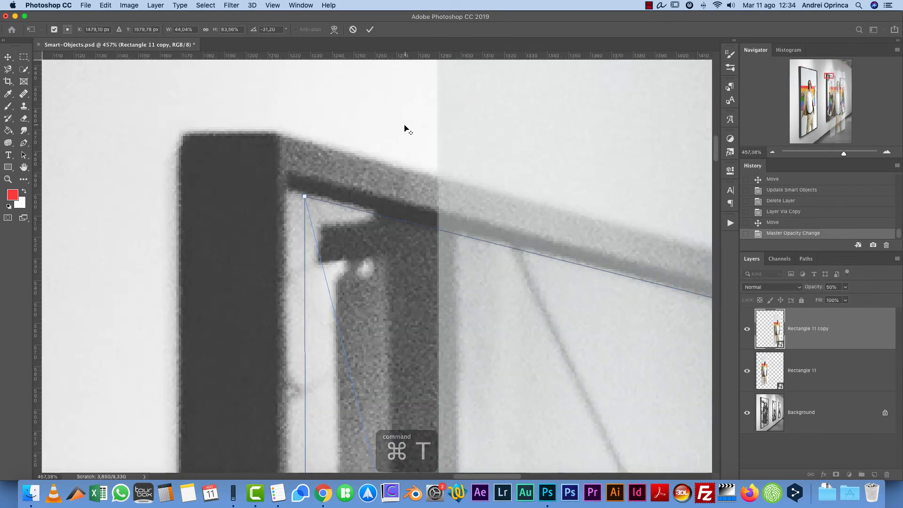
left_click_drag(336, 261, 320, 256)
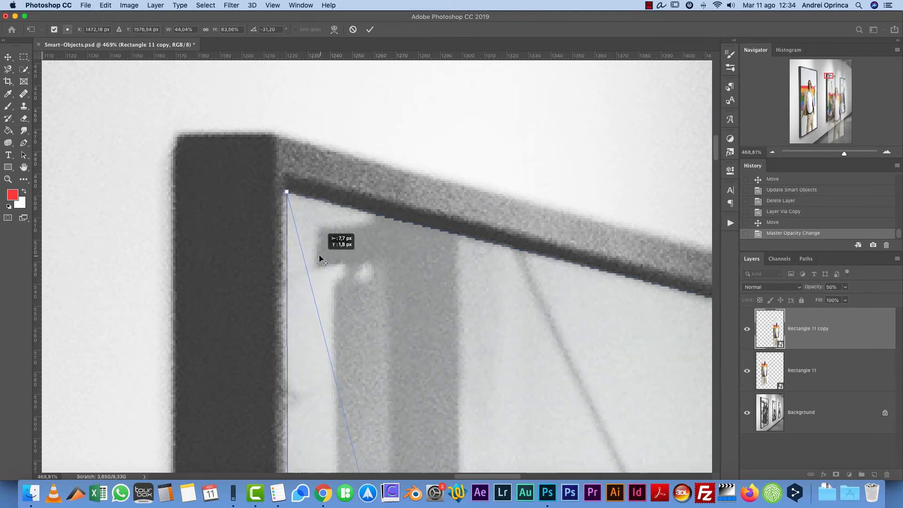
Distort the Rectangle 11 copy so its upper-right corner meets the second frame's inner upper-right corner.
scroll(320, 257, "down", 8)
scroll(418, 207, "down", 5)
right_click(418, 206)
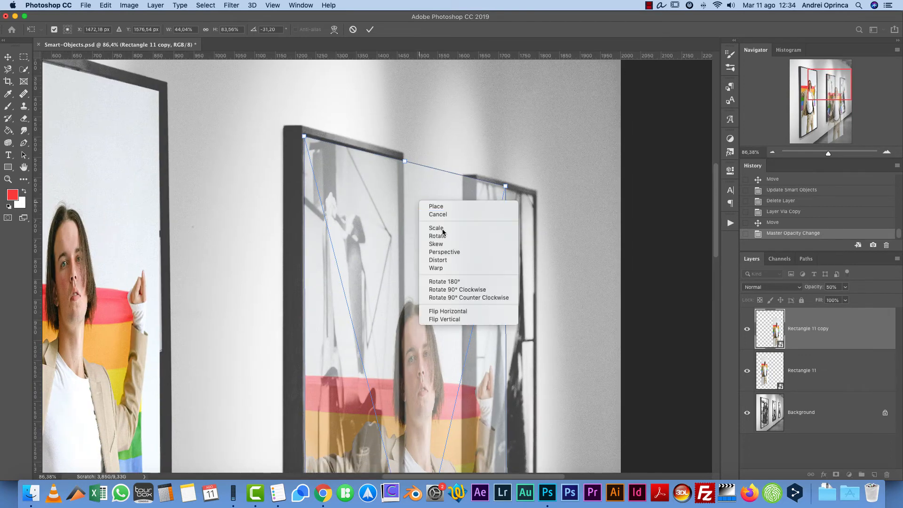
left_click(442, 258)
left_click_drag(507, 186, 397, 162)
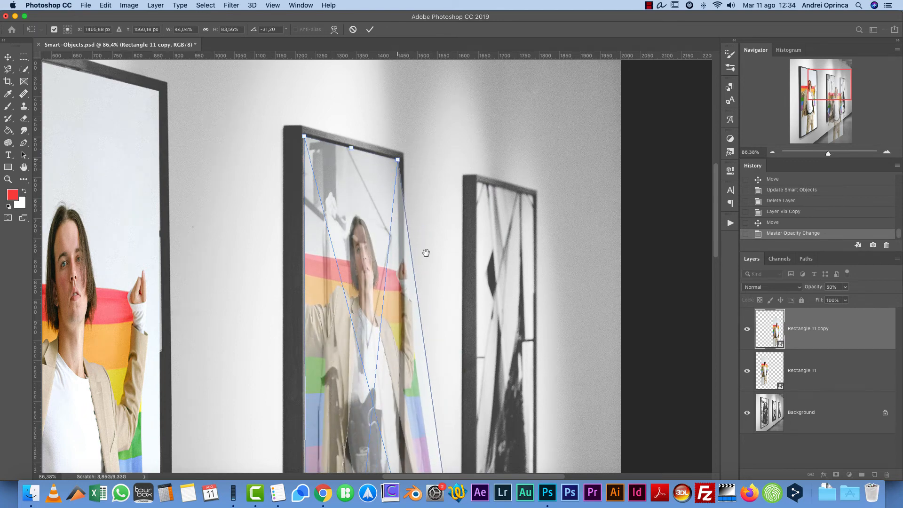
Distort both lower corners of the Rectangle 11 copy to match the second frame's inner lower corners.
scroll(423, 252, "down", 10)
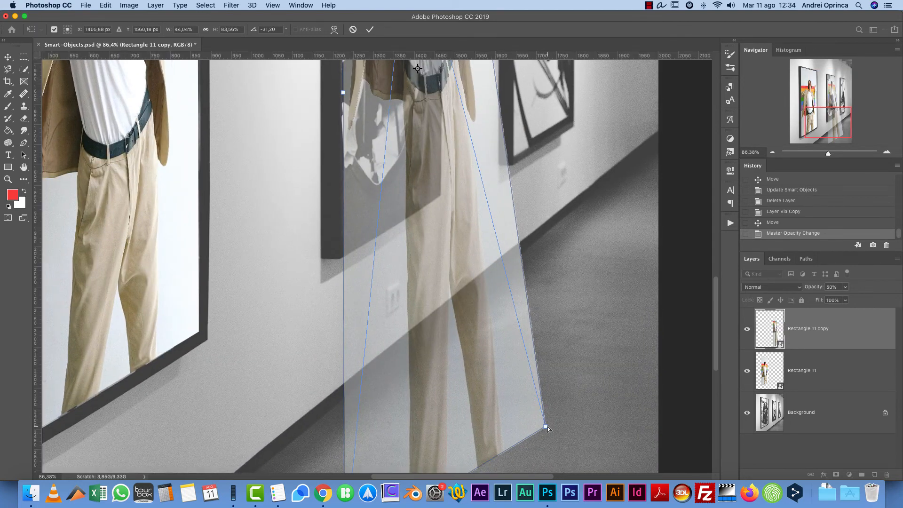
left_click_drag(545, 427, 436, 197)
scroll(437, 300, "down", 5)
key("super+r")
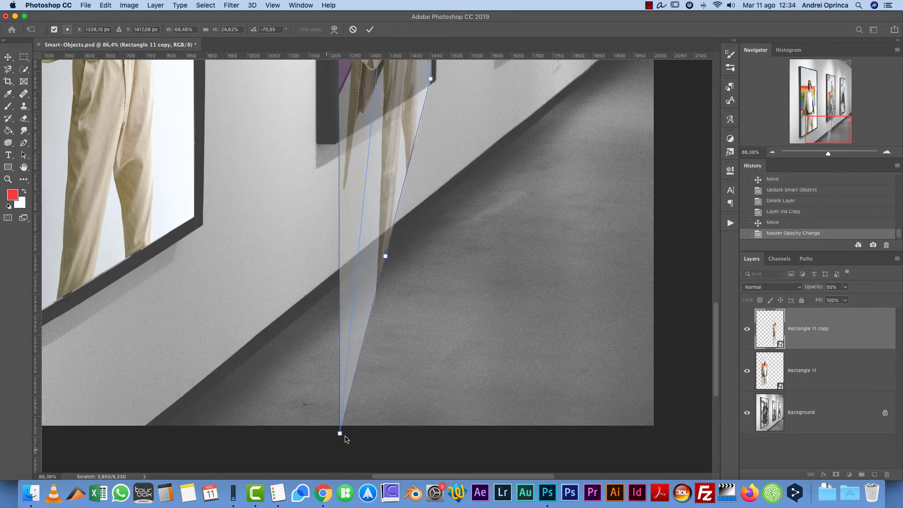
left_click_drag(341, 435, 339, 136)
left_click_drag(416, 89, 449, 421)
left_click_drag(479, 282, 480, 423)
left_click_drag(501, 300, 487, 394)
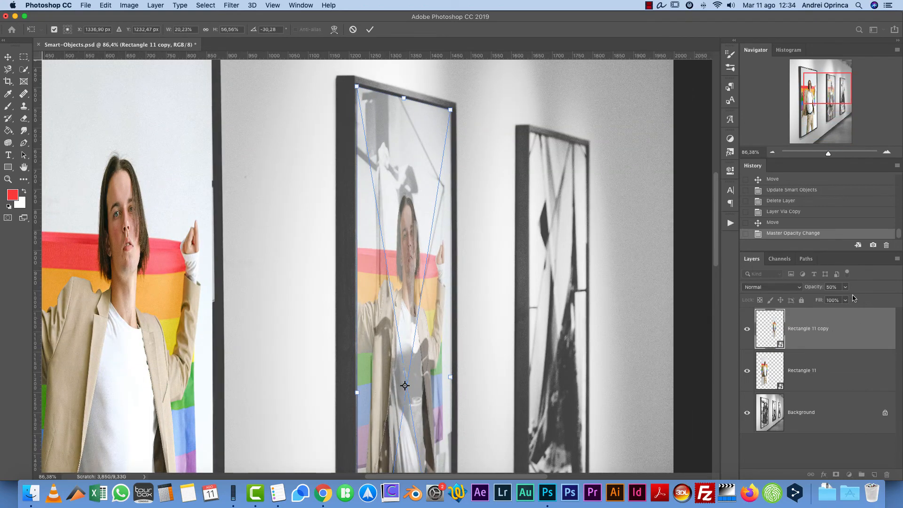
Apply the transform and restore the Rectangle 11 copy's opacity to 100%.
key("Return")
key("0")
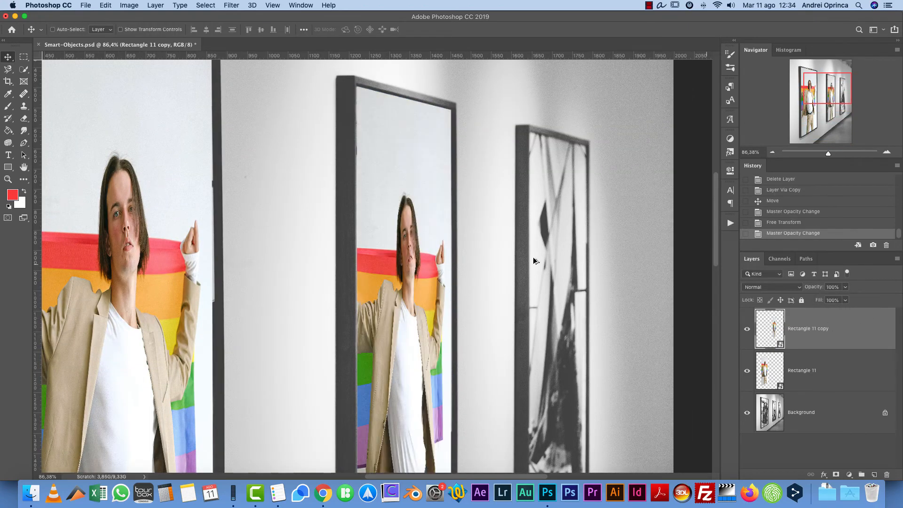
scroll(532, 259, "down", 3)
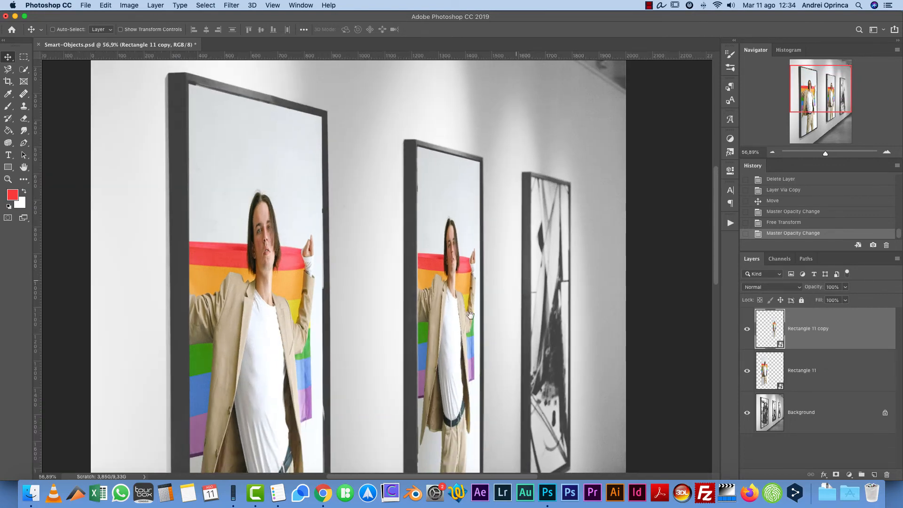
scroll(470, 315, "down", 4)
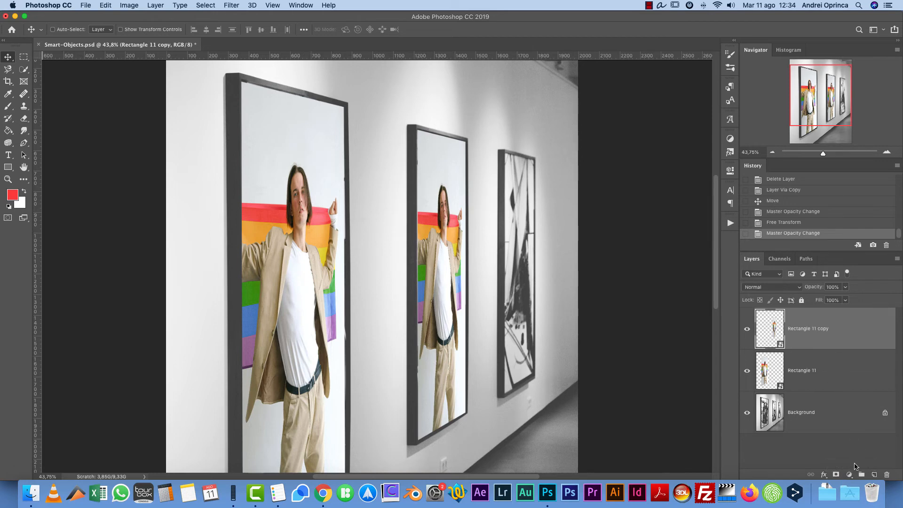
Add a Color Lookup adjustment layer above the Rectangle 11 copy and clip it to that layer.
left_click(849, 475)
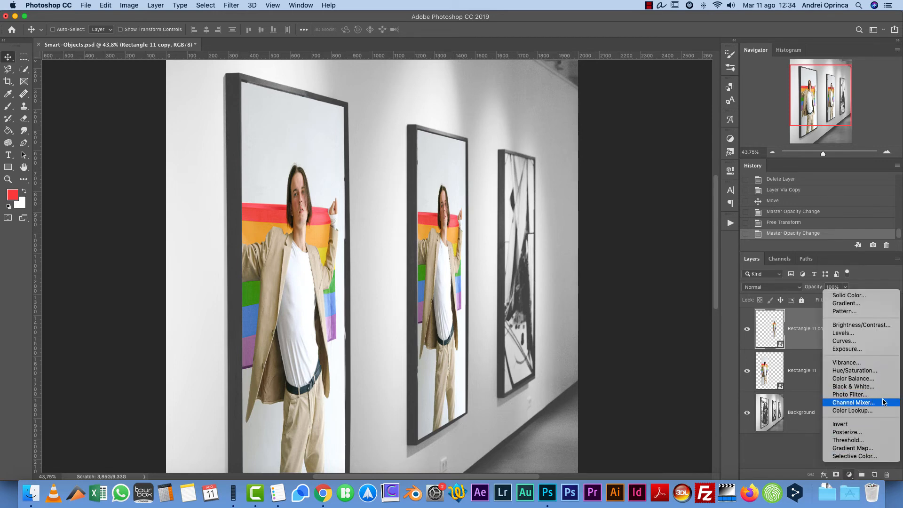
left_click(852, 410)
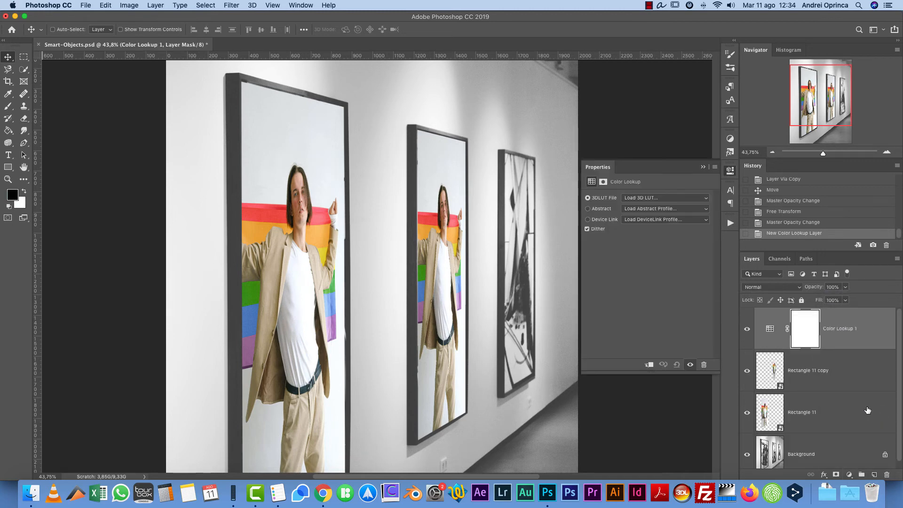
key("super+z")
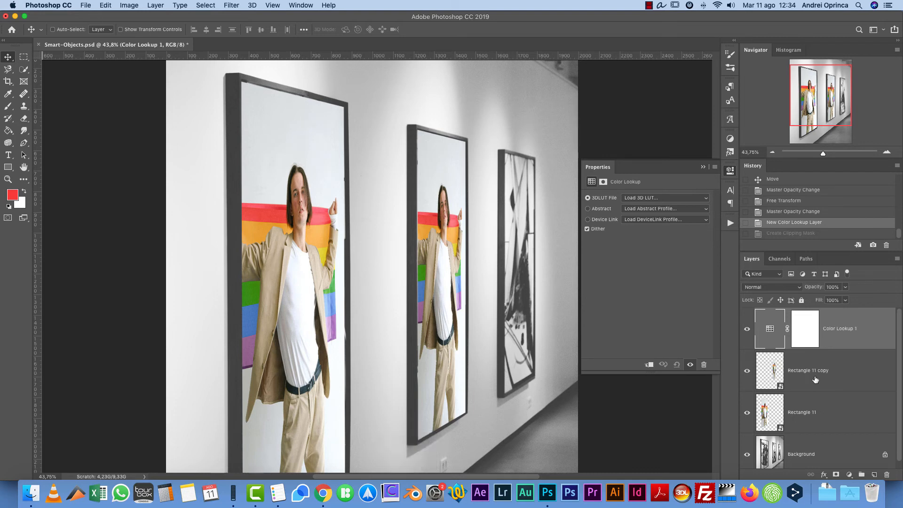
left_click(839, 353, "alt")
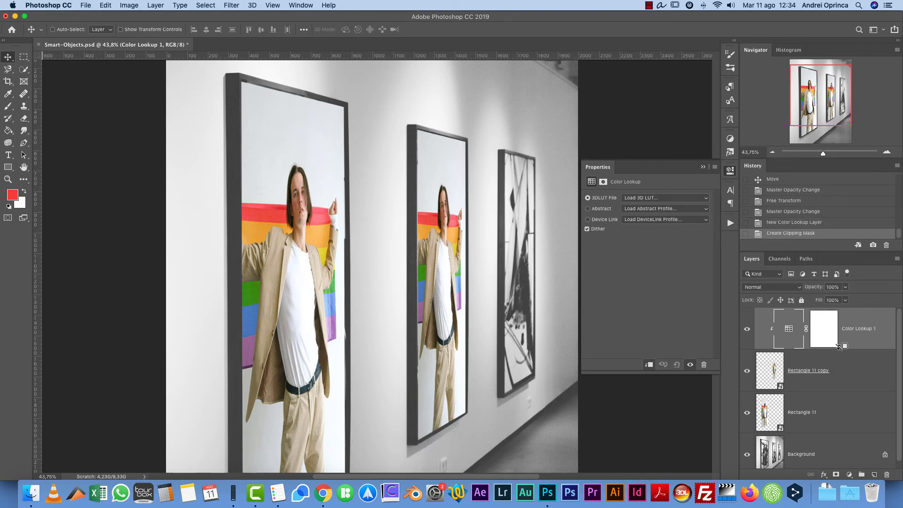
Load the EdgyAmber.3DL LUT in the clipped Color Lookup adjustment layer and collapse its properties.
left_click(647, 198)
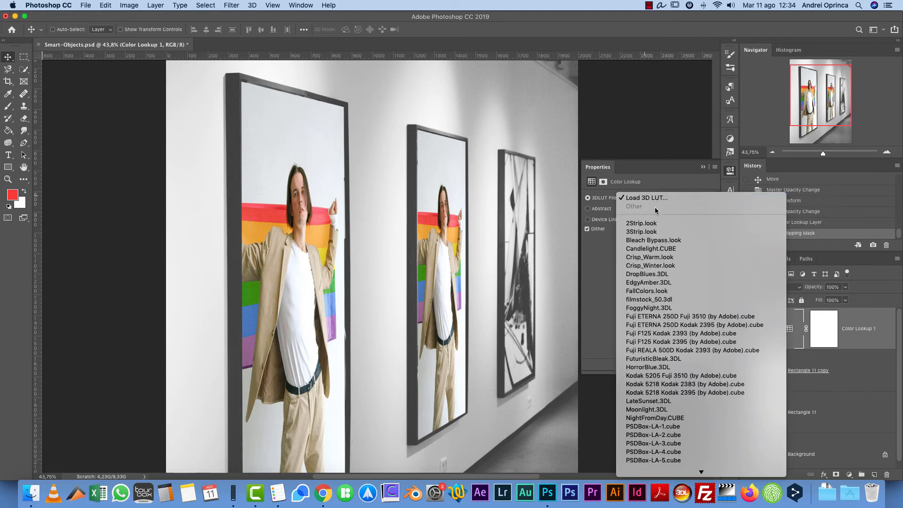
left_click(658, 283)
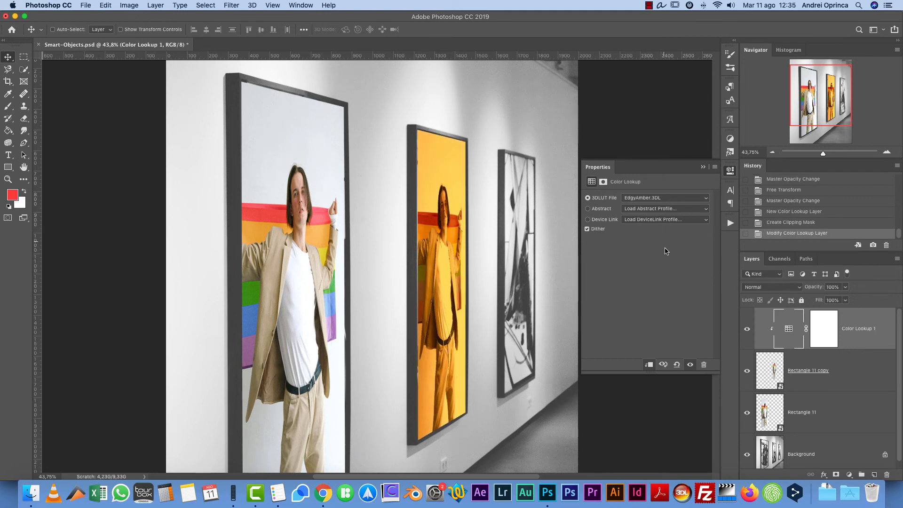
left_click(704, 168)
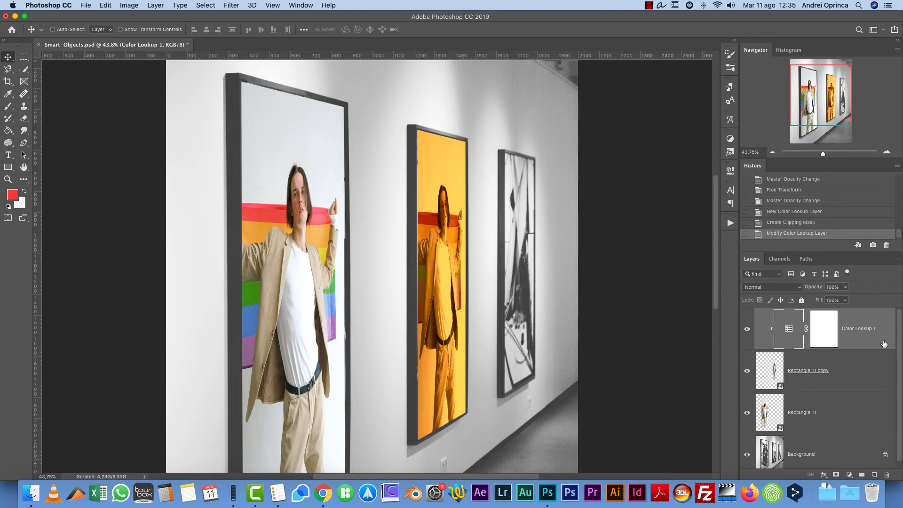
Delete the Color Lookup adjustment layer and apply a Color Lookup adjustment with the EdgyAmber.3DL LUT directly to the Rectangle 11 copy.
left_click_drag(885, 339, 889, 475)
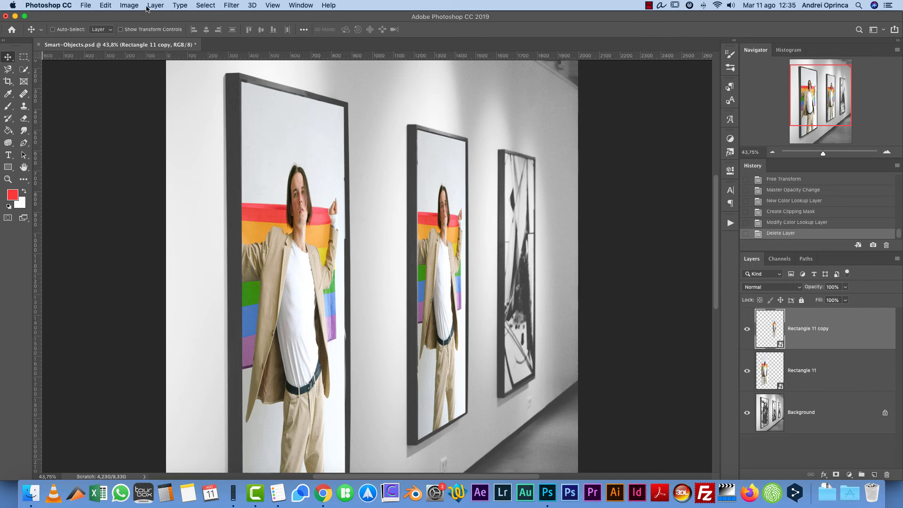
left_click(132, 6)
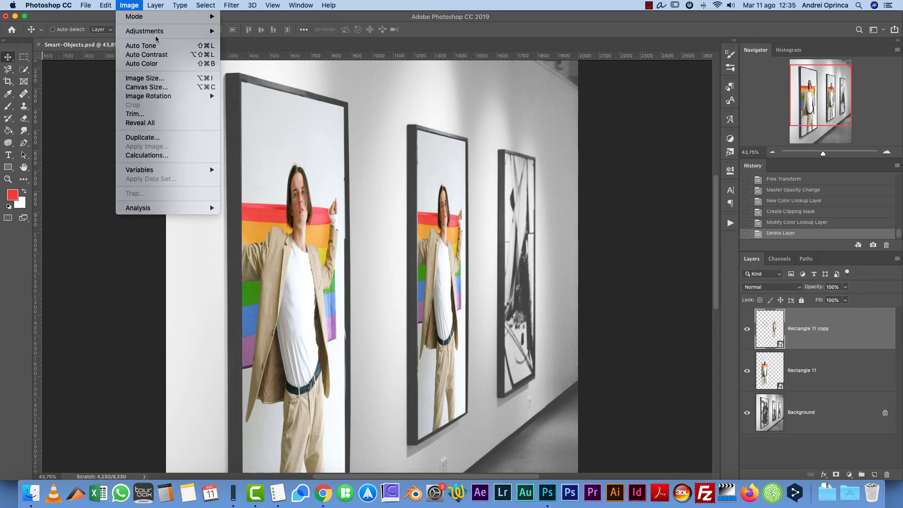
mouse_move(157, 35)
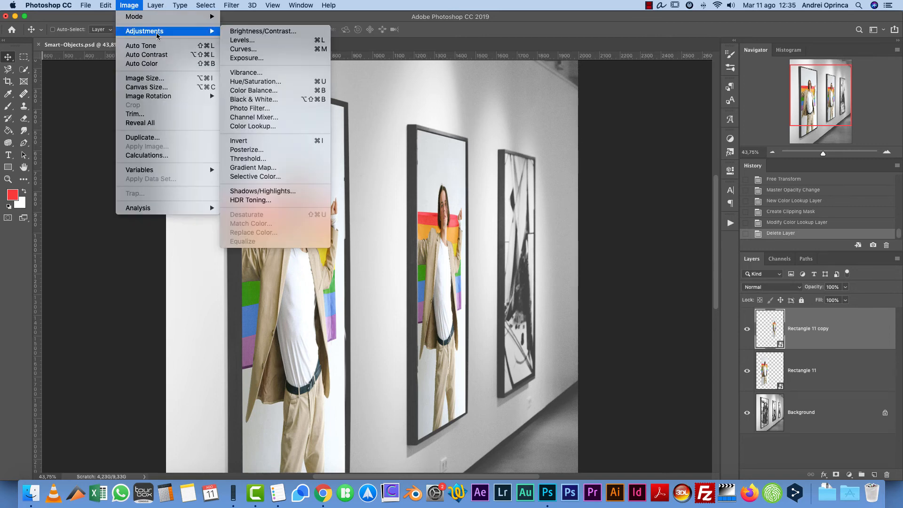
left_click(297, 127)
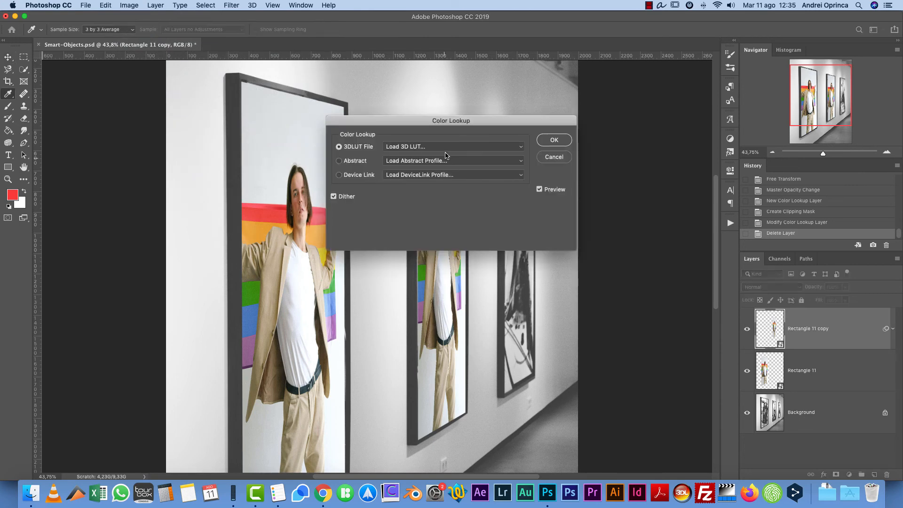
left_click(447, 147)
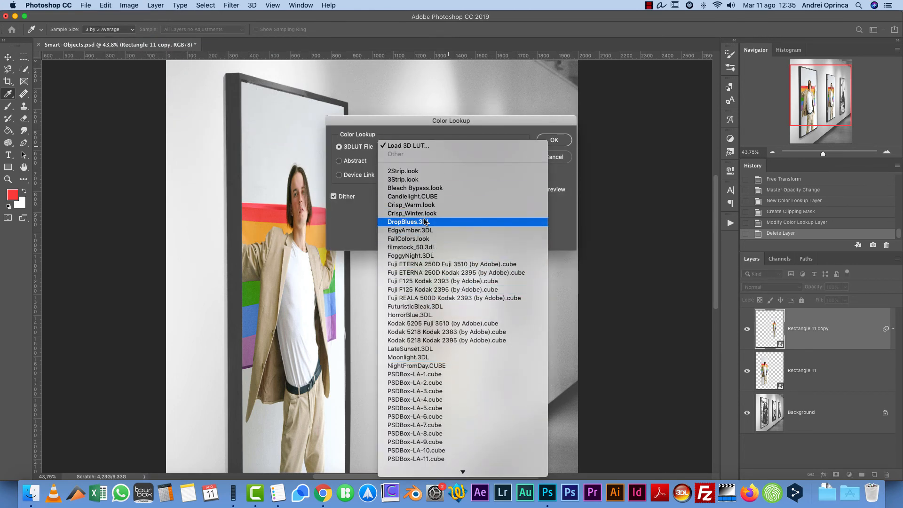
left_click(426, 230)
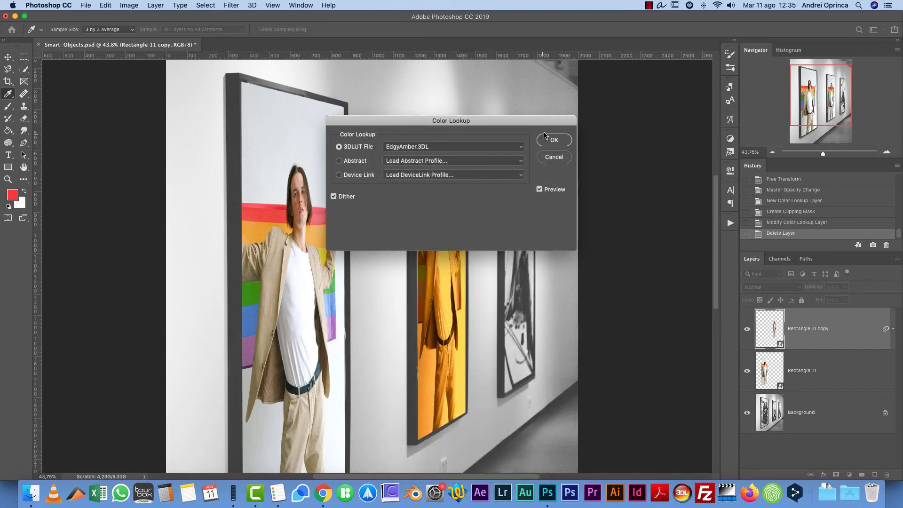
left_click(553, 139)
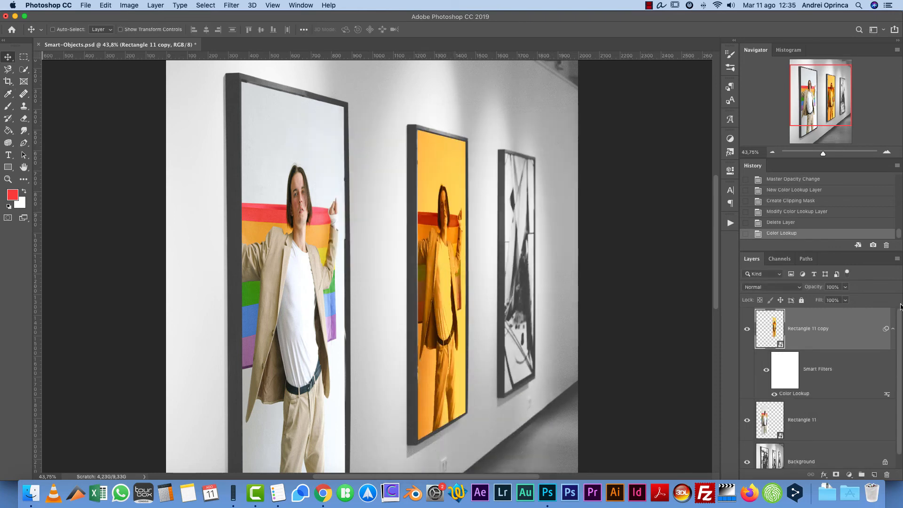
Collapse and re-expand the Rectangle 11 copy's smart filters and inspect the Color Lookup filter's blending options.
left_click(893, 328)
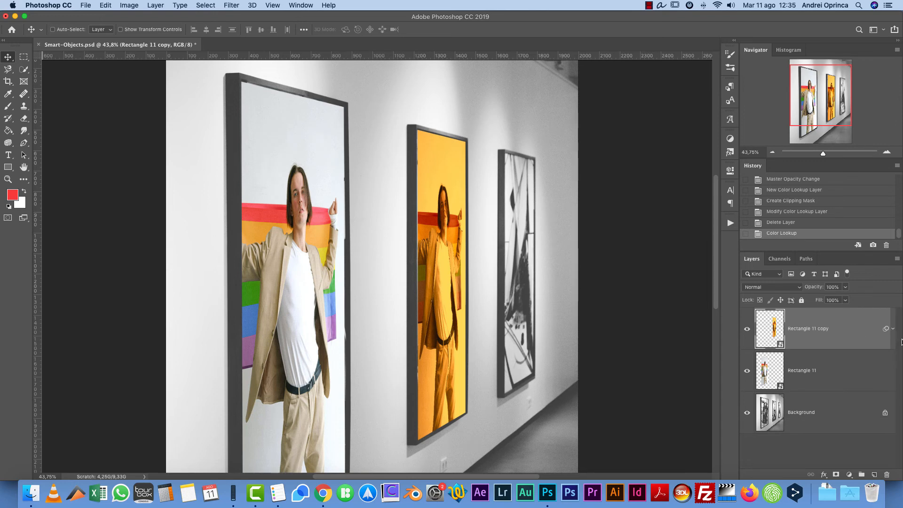
left_click(893, 329)
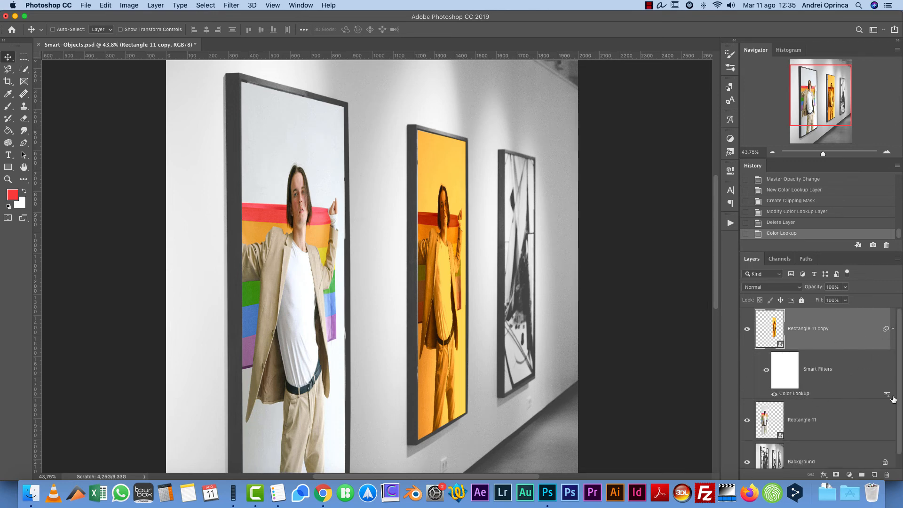
double_click(887, 396)
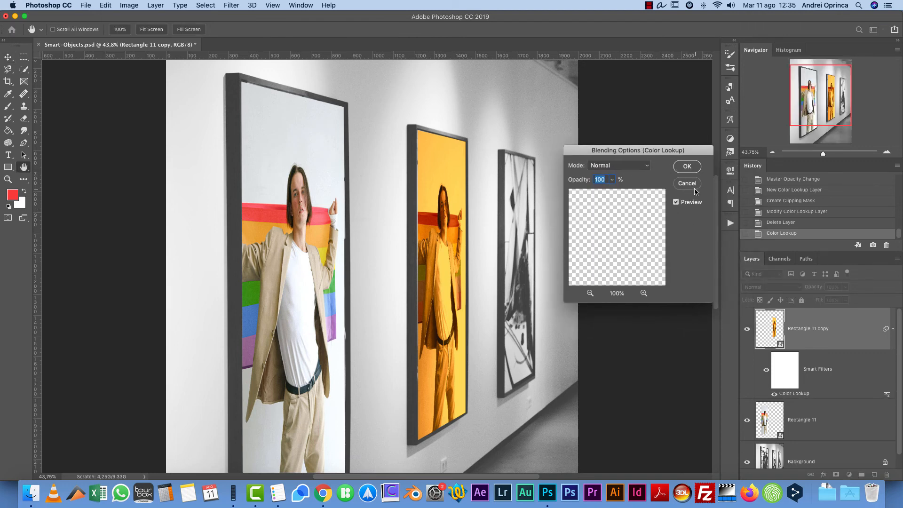
Edit the Color Lookup smart filter on the Rectangle 11 copy to use the PSDBox-LA-12-Faux-Infrared.cube LUT.
double_click(798, 394)
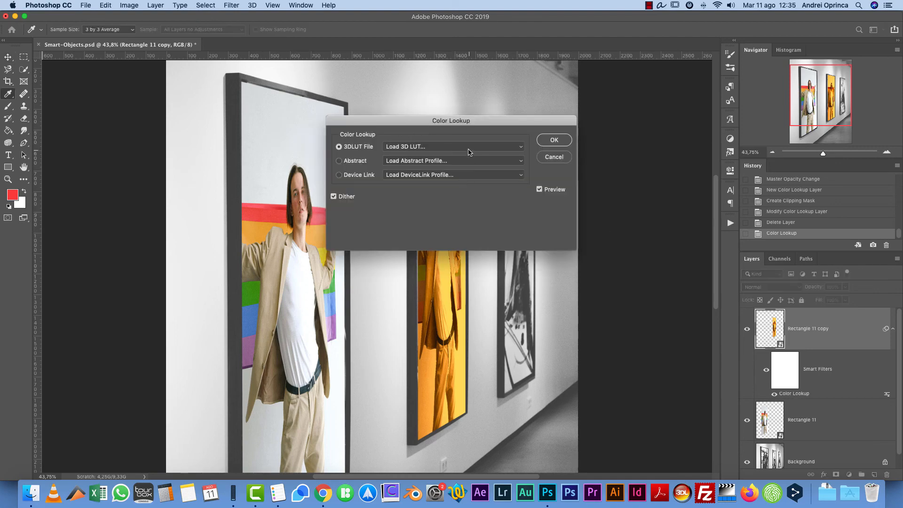
left_click(468, 152)
left_click(442, 212)
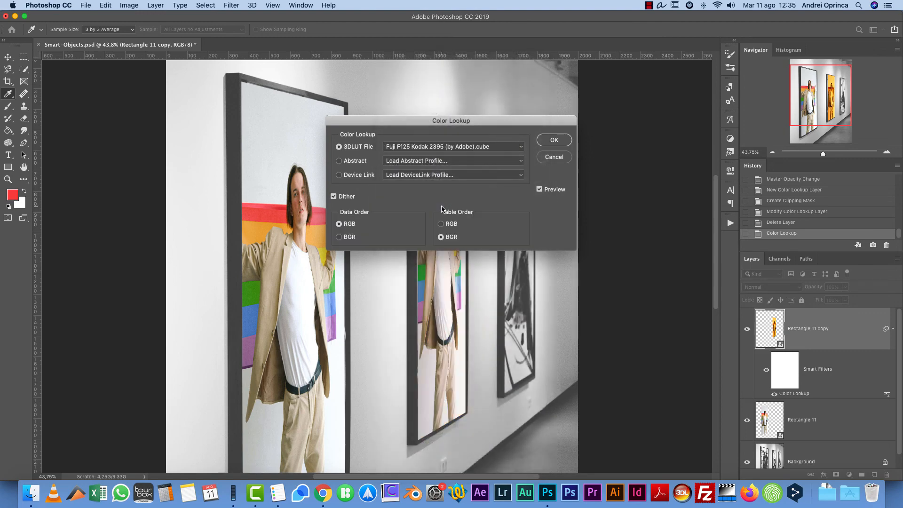
left_click(464, 146)
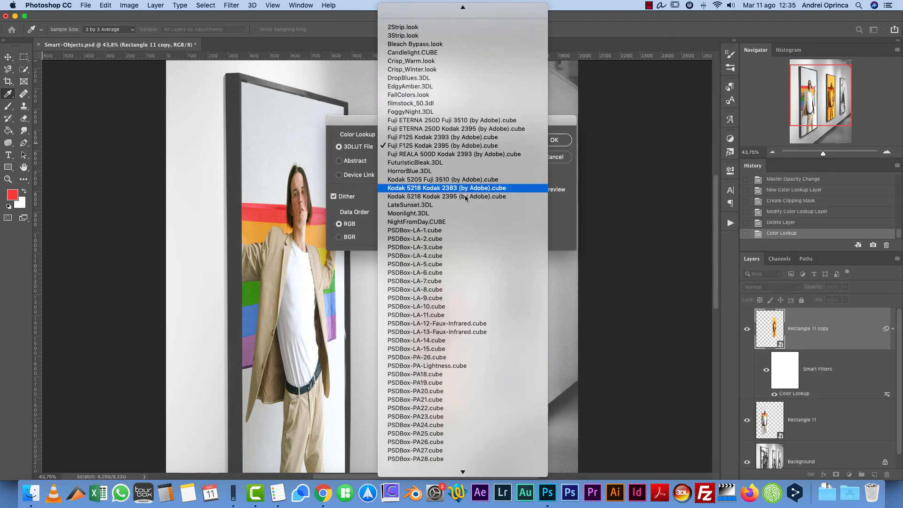
left_click(435, 323)
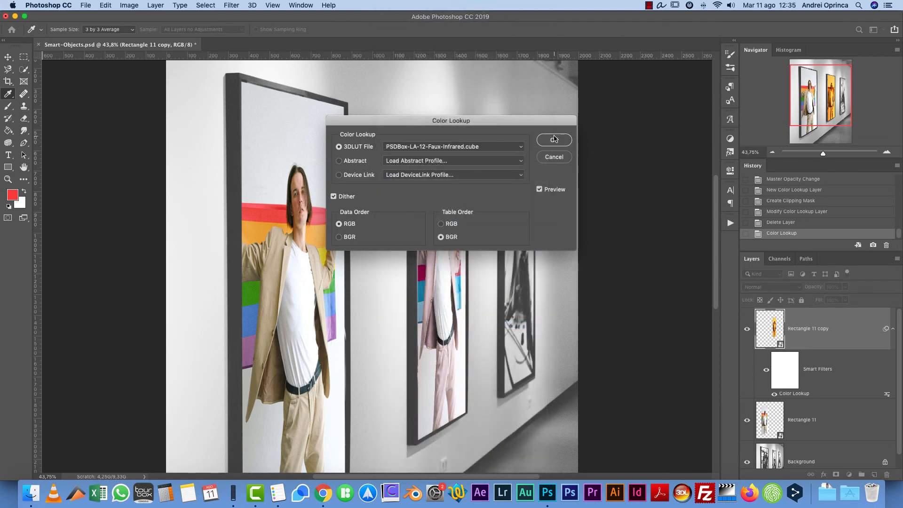
left_click(555, 140)
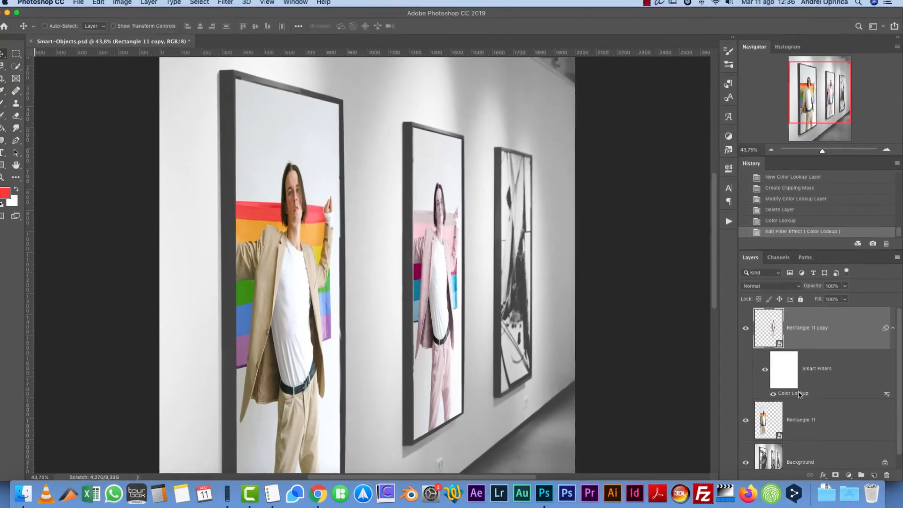
Reopen the Color Lookup smart filter's settings, look them over and cancel without changing them.
double_click(799, 394)
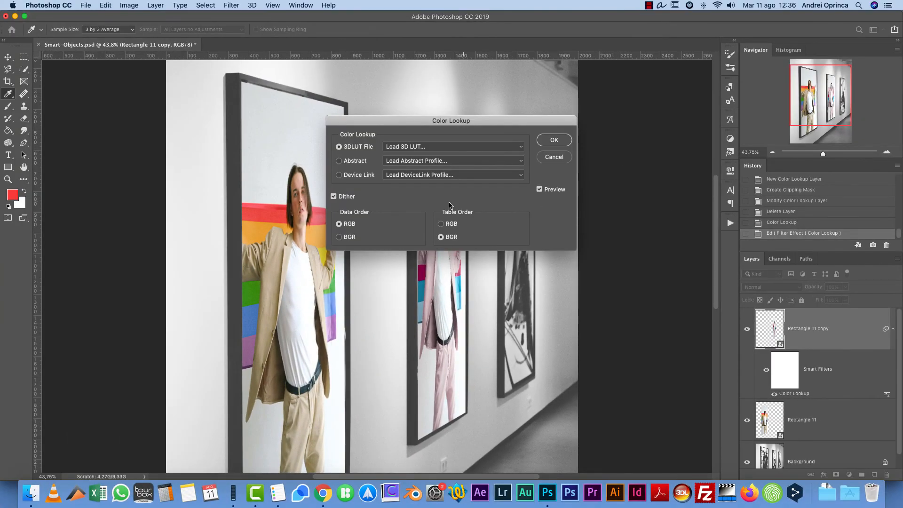
left_click_drag(541, 124, 694, 105)
left_click(723, 143)
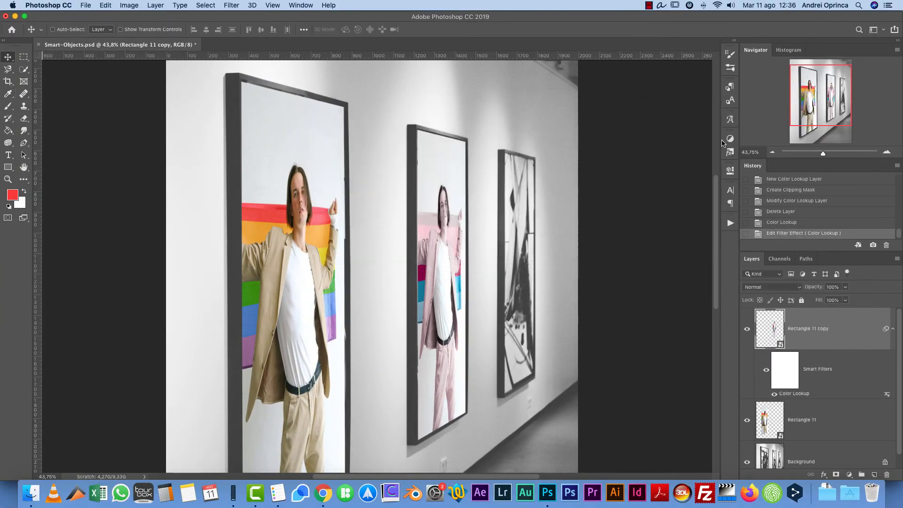
Open the Rectangle 11 copy's smart object contents, inspect the man's face at 100% zoom, and close the contents document.
scroll(633, 257, "down", 2)
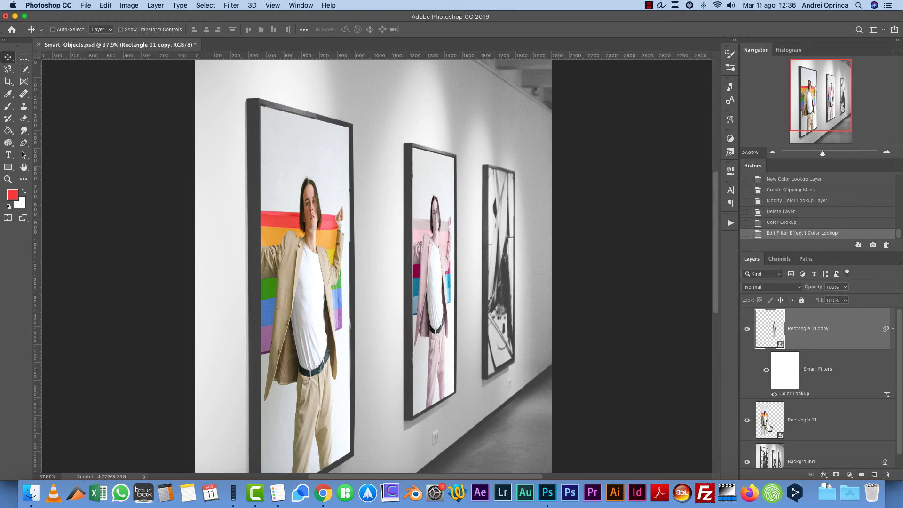
double_click(772, 329)
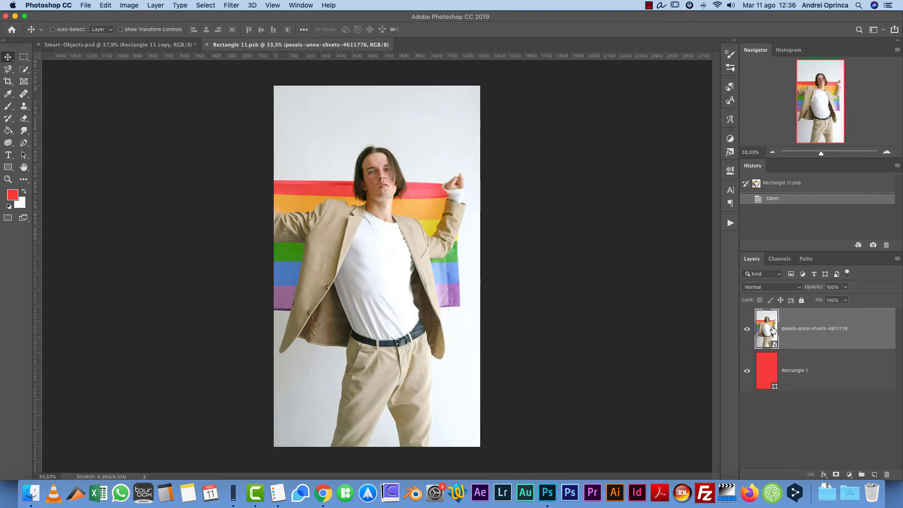
key("super+1")
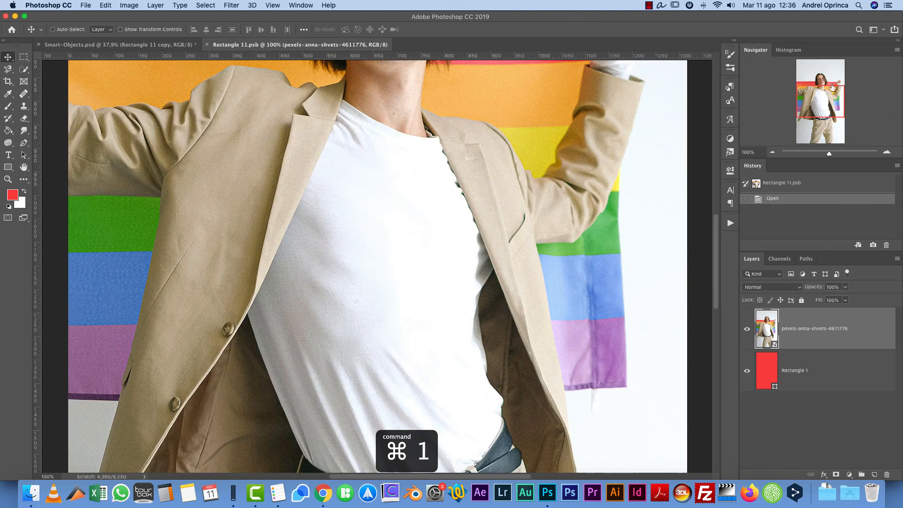
left_click_drag(832, 87, 832, 59)
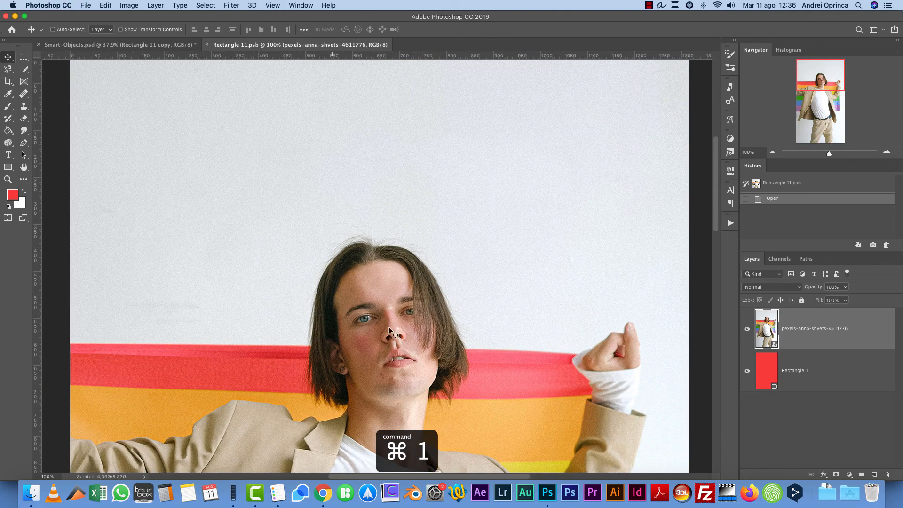
left_click_drag(463, 373, 438, 275)
key("super+w")
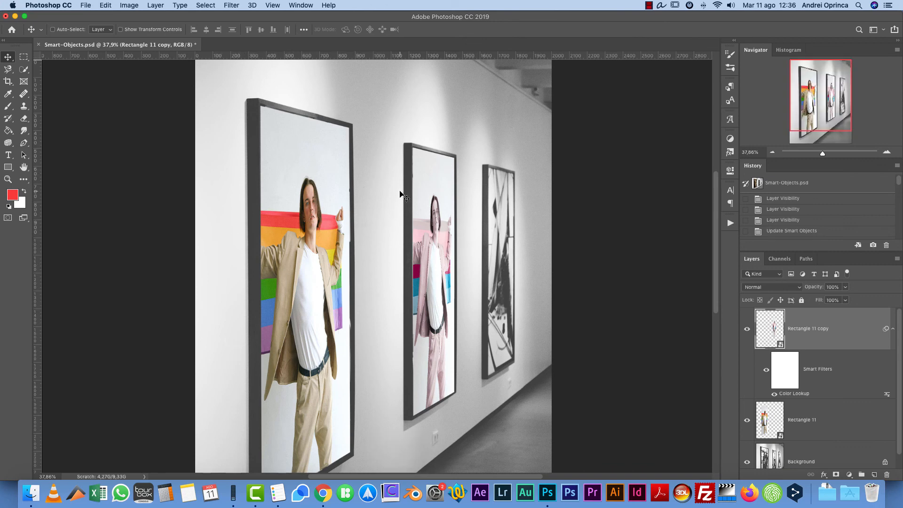
Apply a Shadows/Highlights adjustment with a 35% shadow amount as a smart filter on the Rectangle 11 copy.
left_click(129, 8)
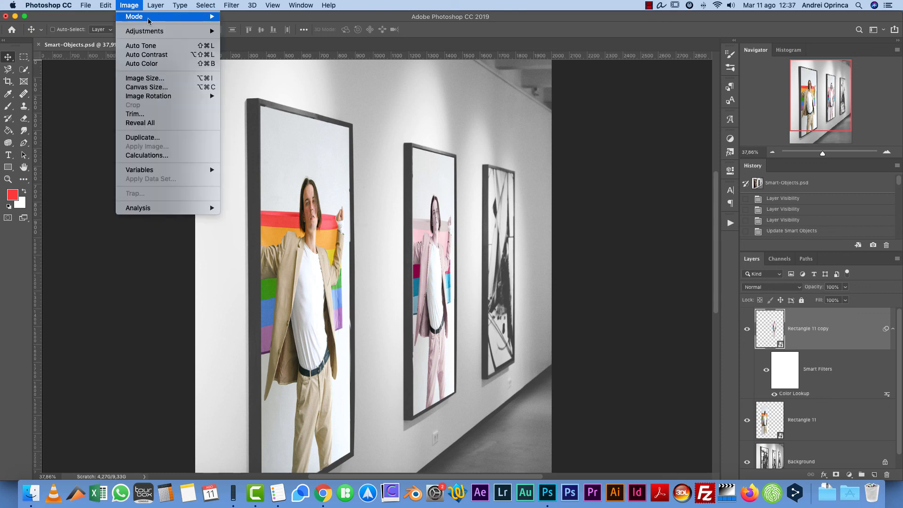
mouse_move(144, 31)
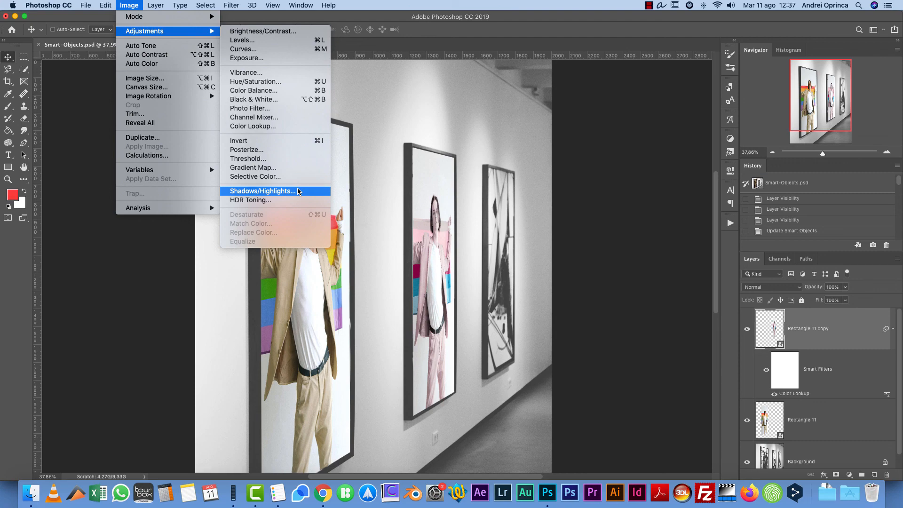
left_click(298, 191)
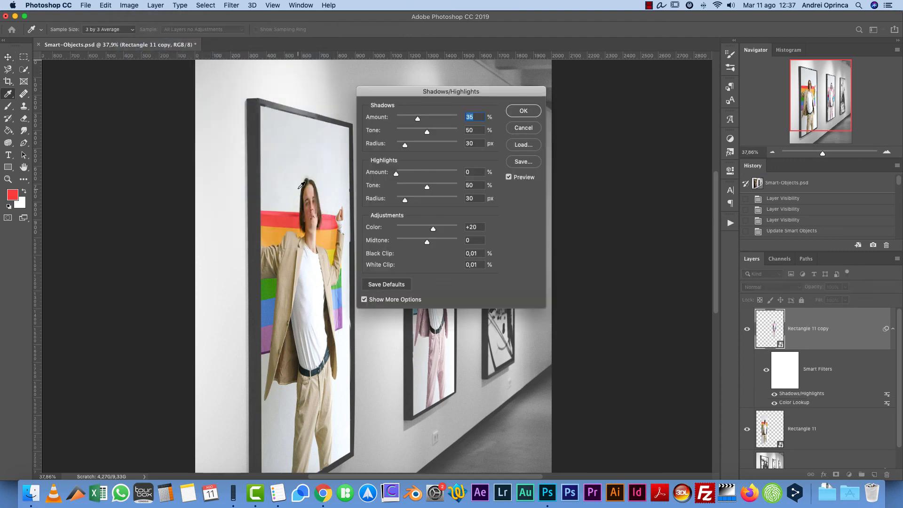
left_click(523, 111)
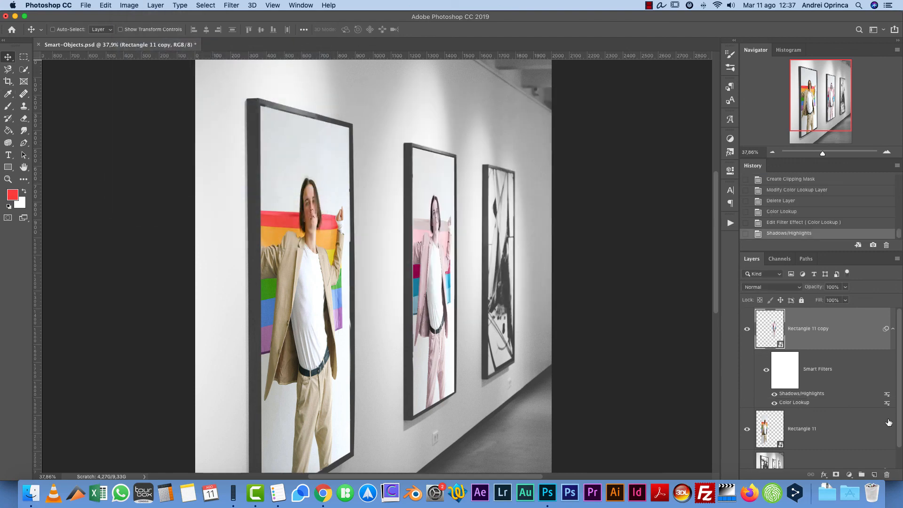